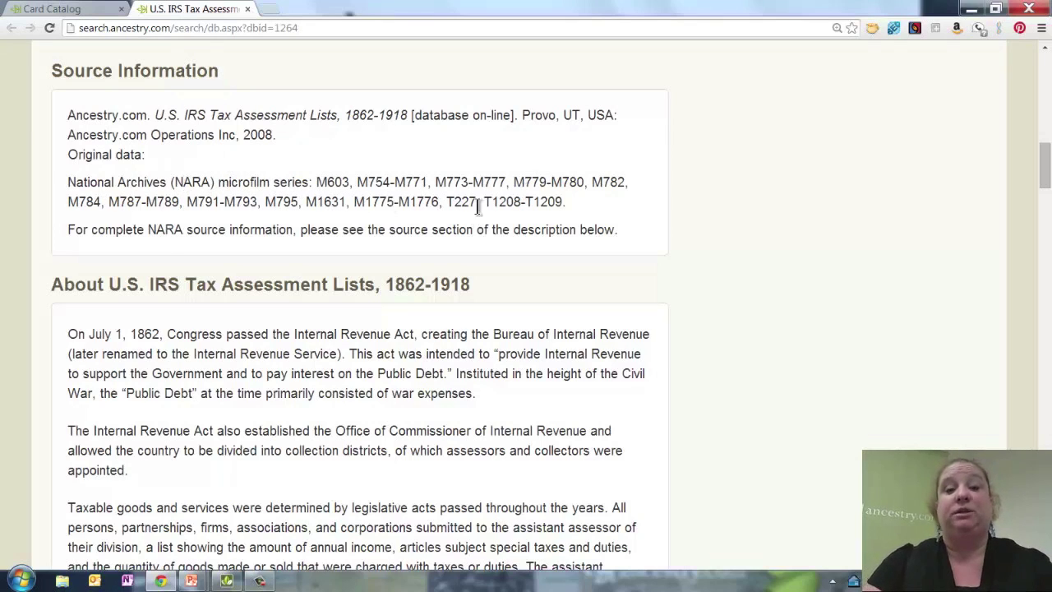
- Read the collection's description down to the States and Years Covered table and highlight the Georgia, 1865-1866 entry
drag(1042, 169, 1048, 191)
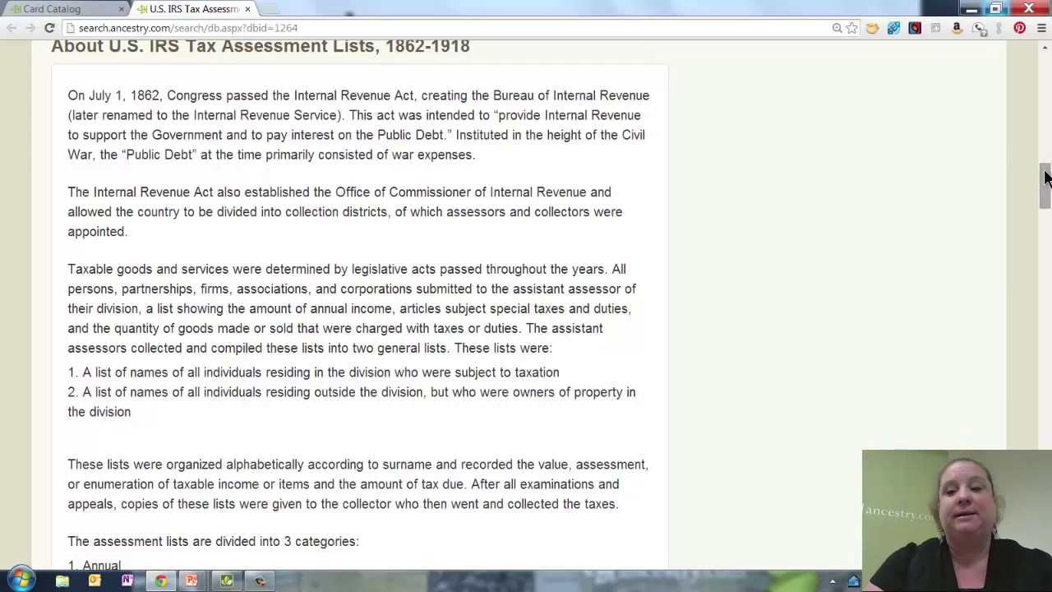
drag(1047, 179, 1047, 190)
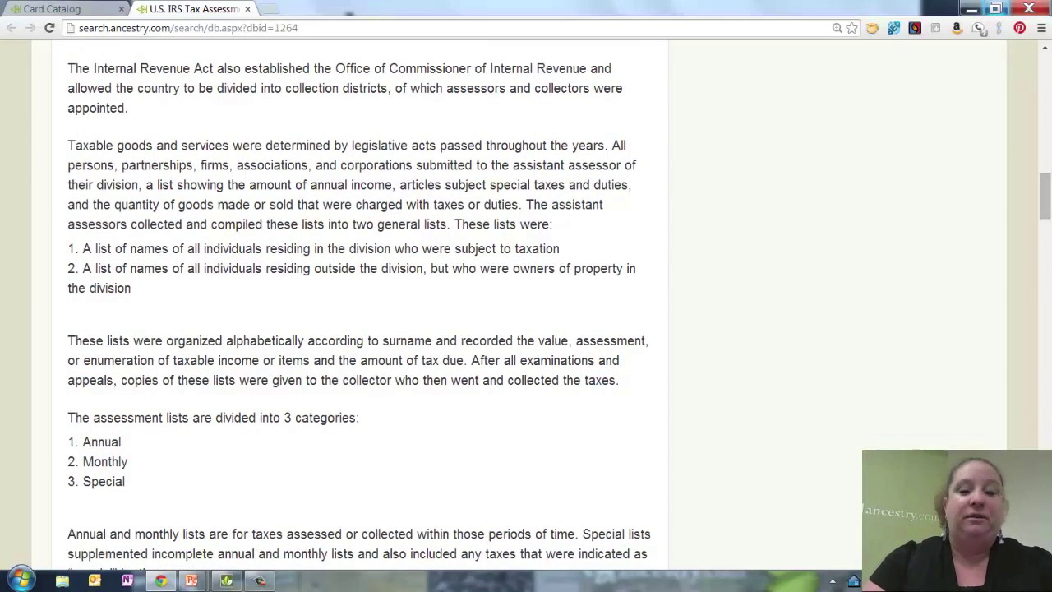
drag(1047, 204, 1048, 219)
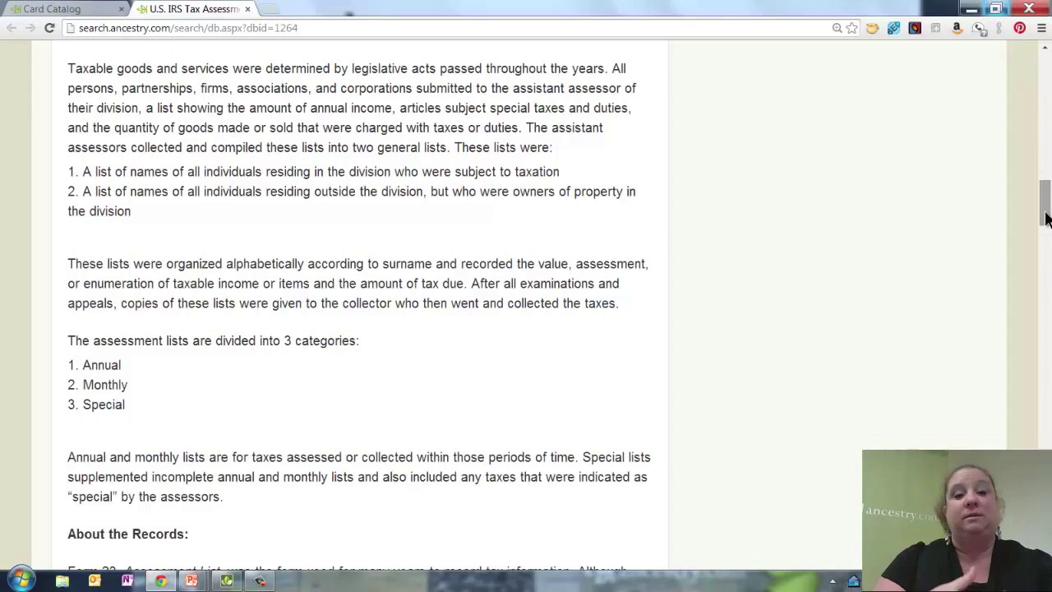
drag(1047, 218, 1046, 308)
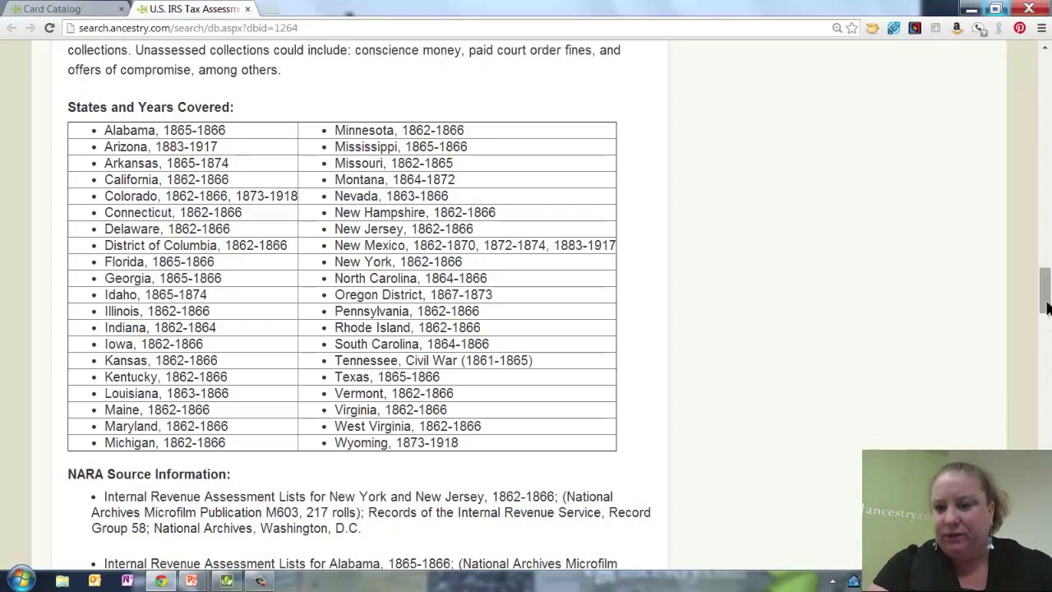
scroll(1044, 296, up, 10)
drag(1044, 169, 1045, 312)
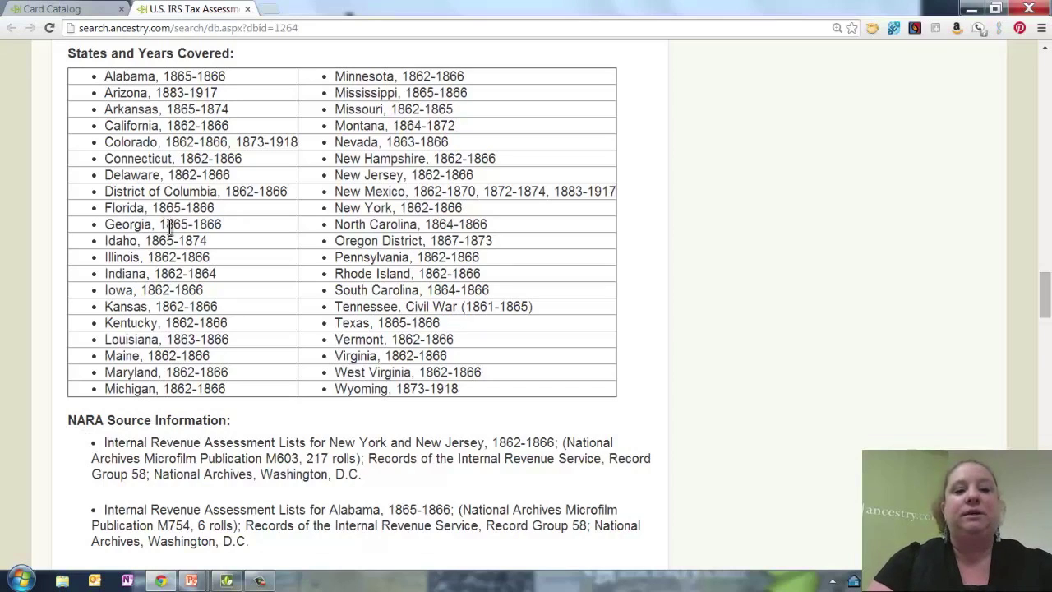
drag(222, 224, 104, 225)
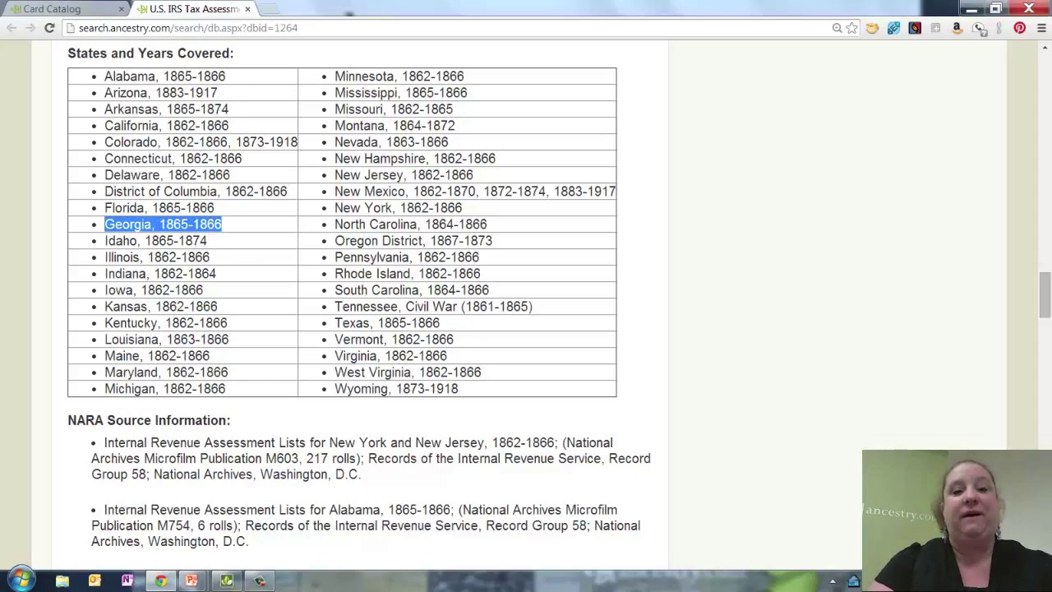
- Return to the collection's search form, turn off exact matching for all terms, and hide and reshow the advanced options
drag(1045, 296, 1046, 97)
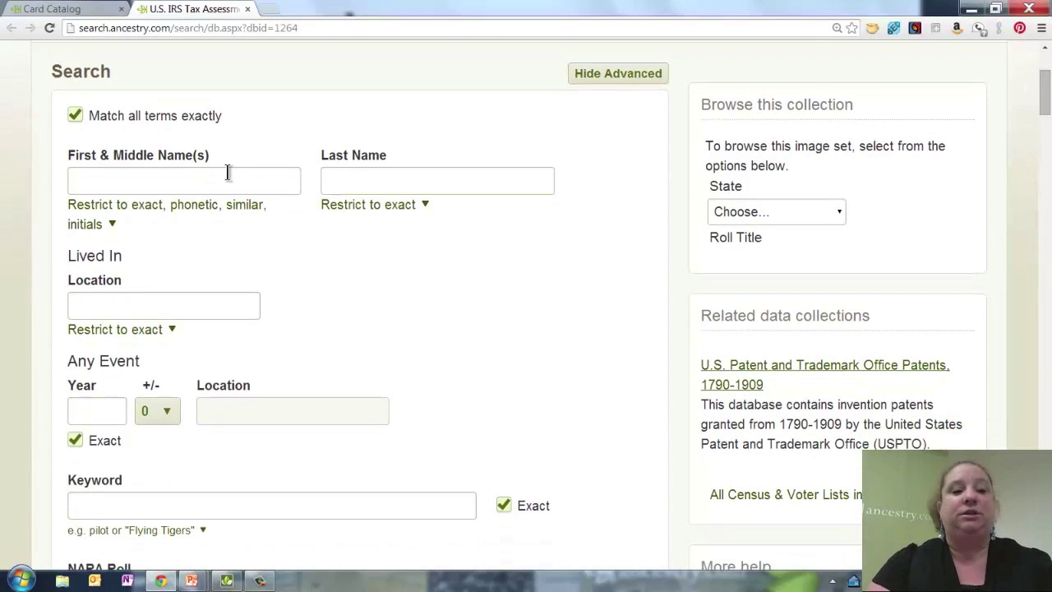
click(76, 115)
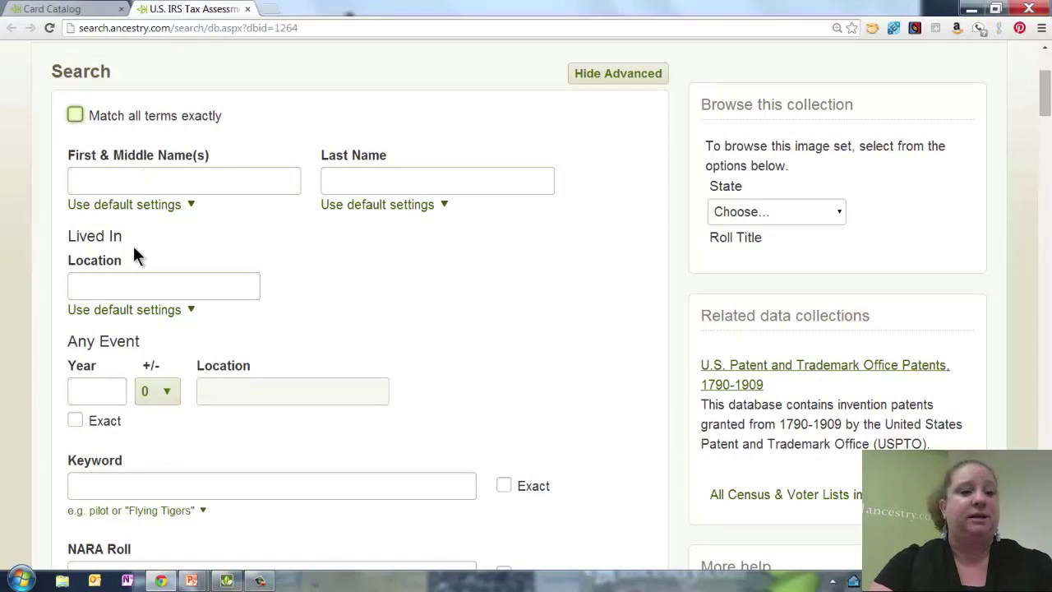
click(630, 74)
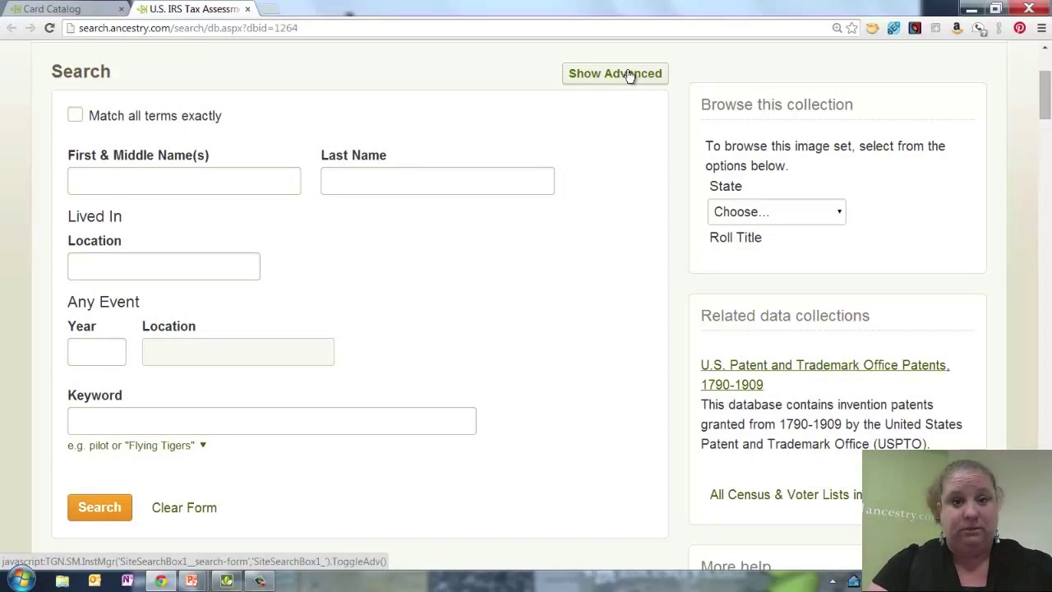
click(629, 73)
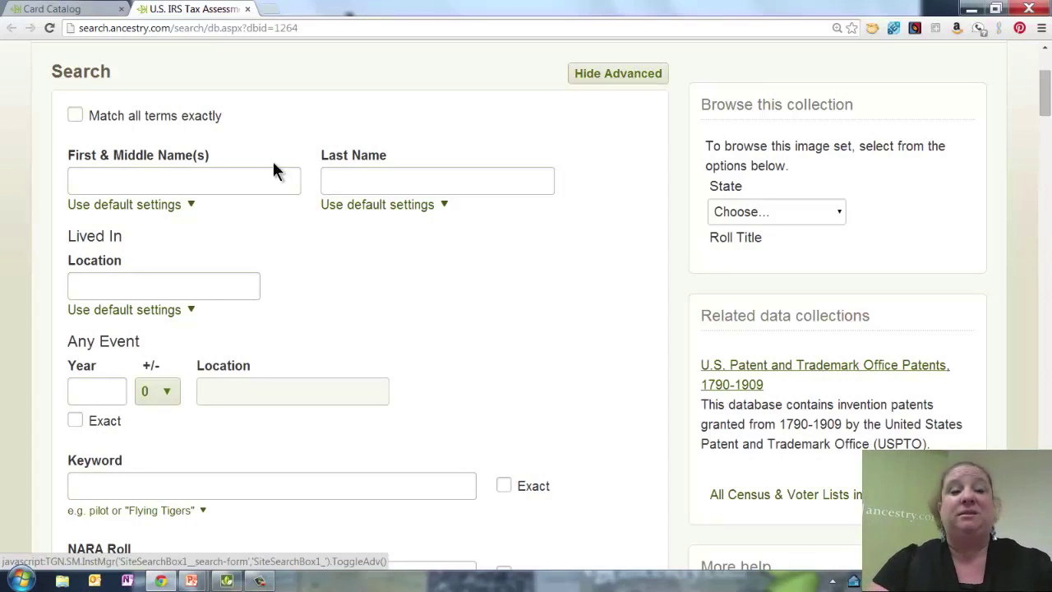
- Enter the ancestor's first and last name in the search form and set the Lived In location to Georgia, USA
click(170, 182)
text(George)
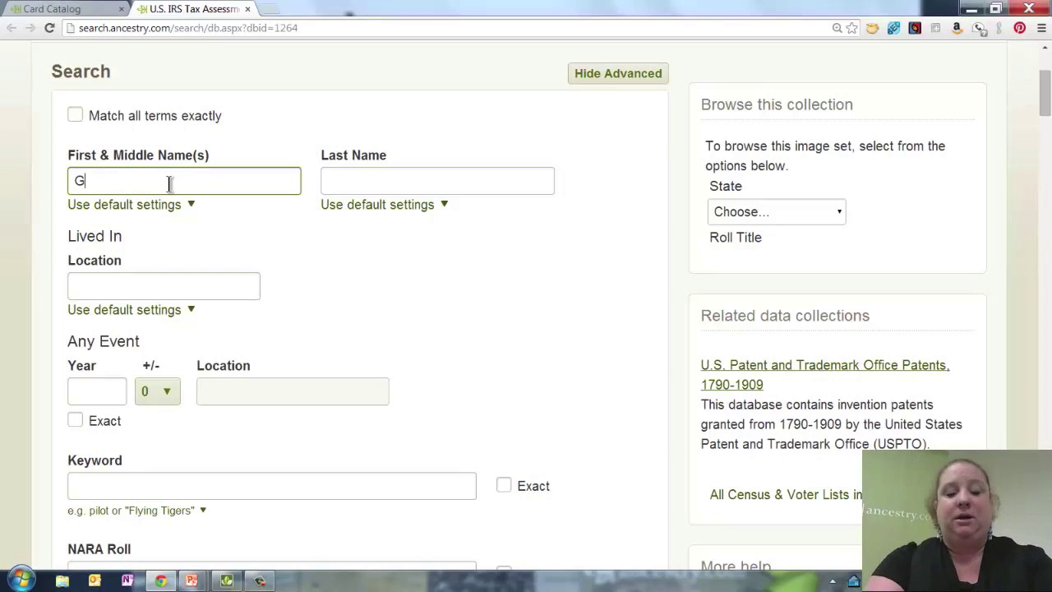
key(Tab)
text(Lawrence)
key(Tab)
text(Georgia)
key(Tab)
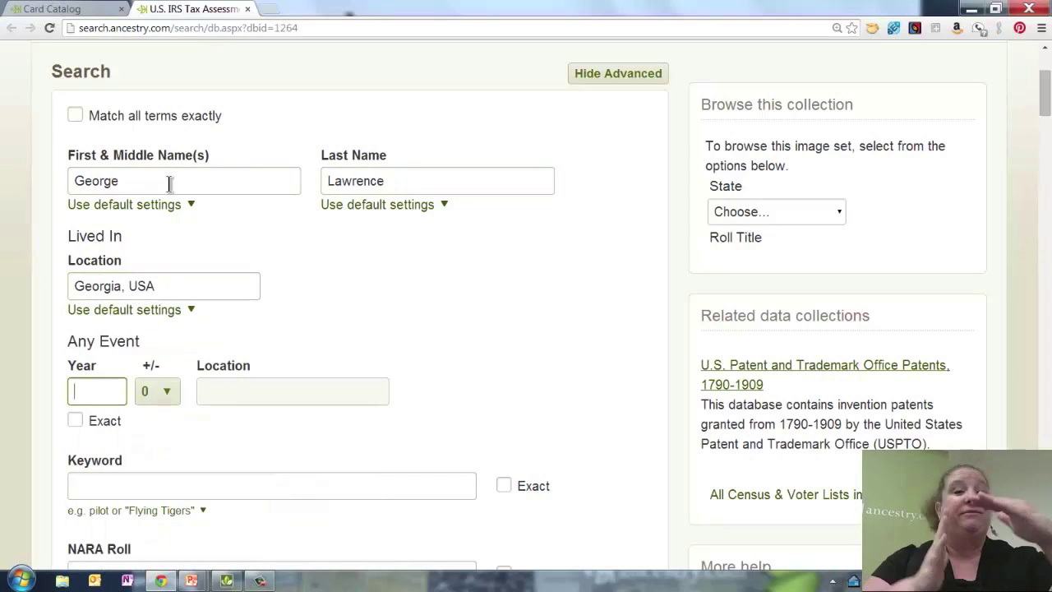
- Require all terms in the search form to match exactly
click(76, 116)
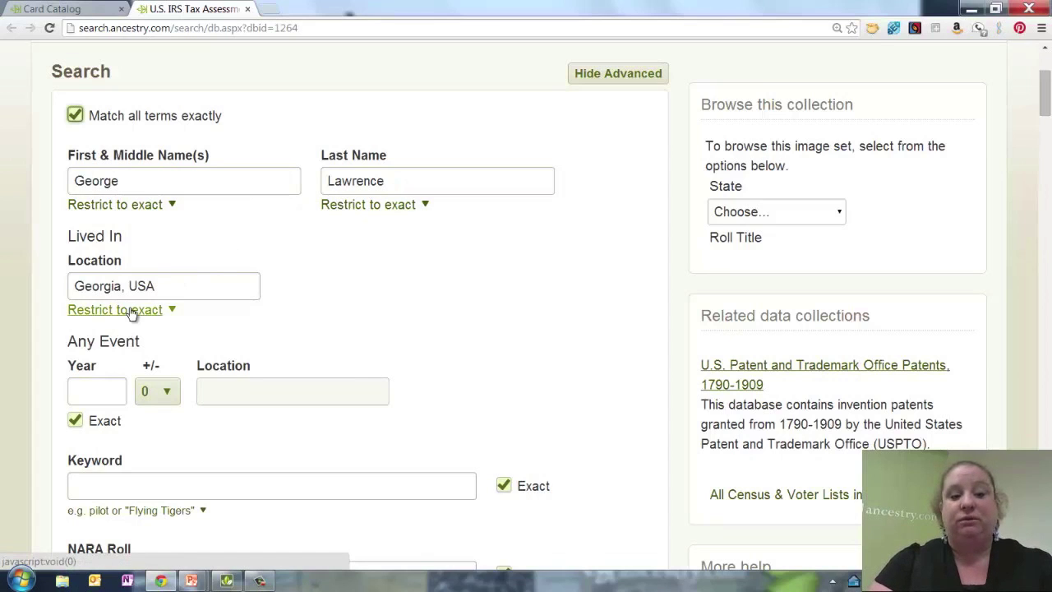
click(74, 119)
click(74, 119)
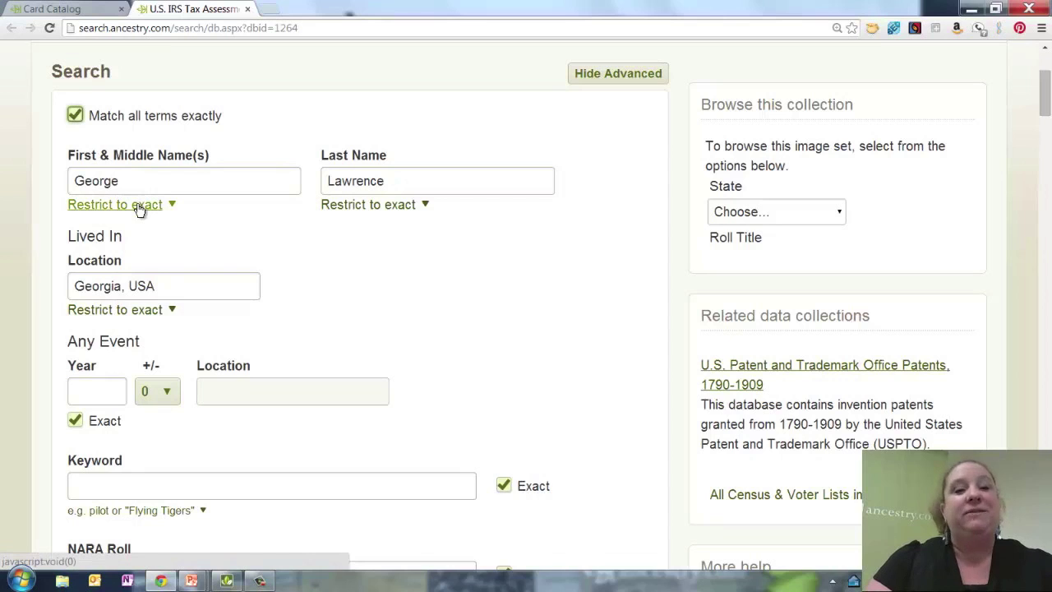
key(alt+Tab)
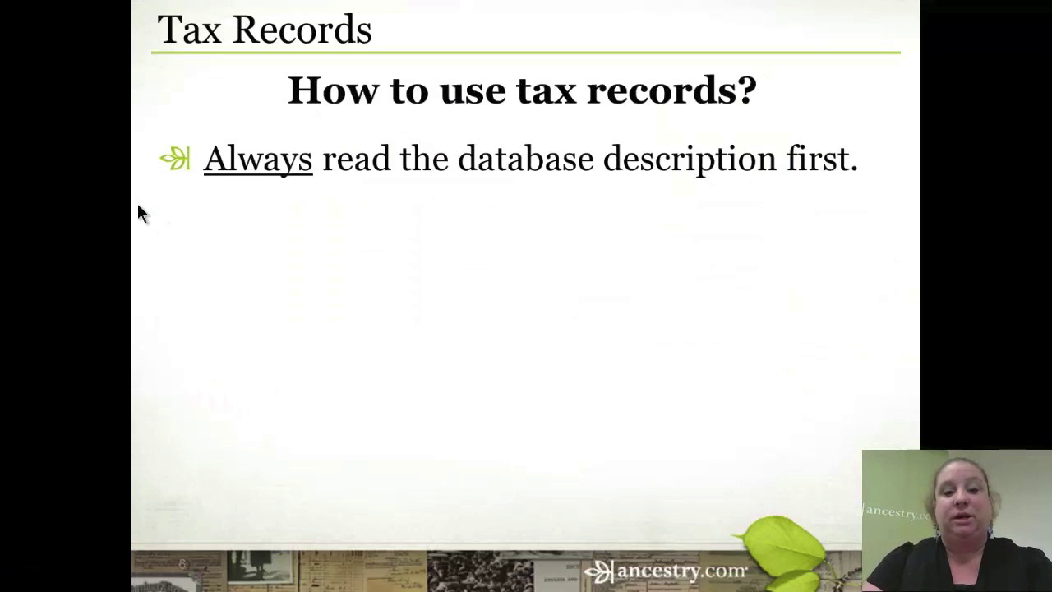
click(138, 207)
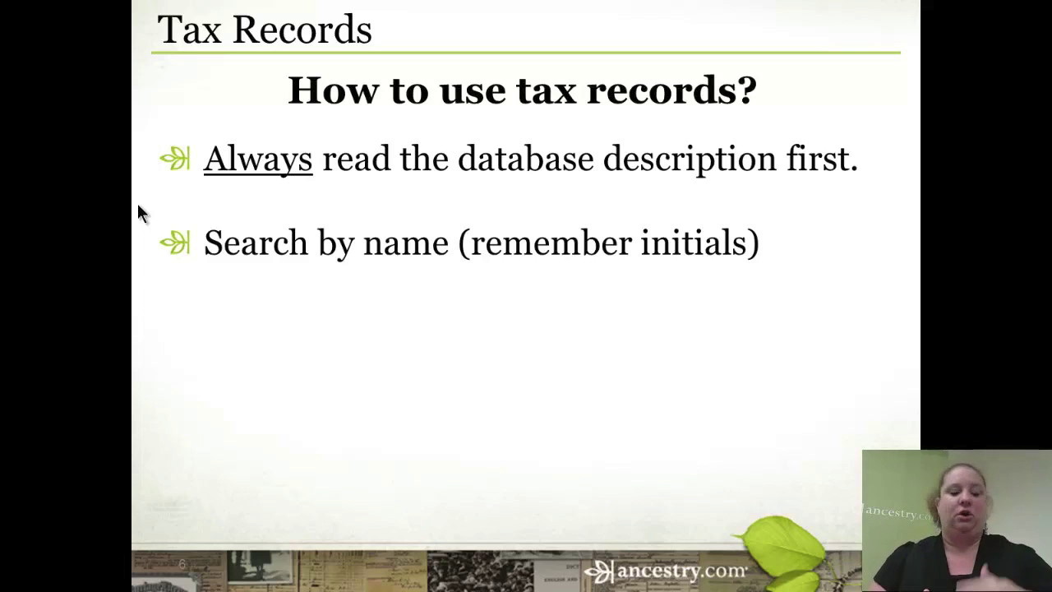
key(alt+Tab)
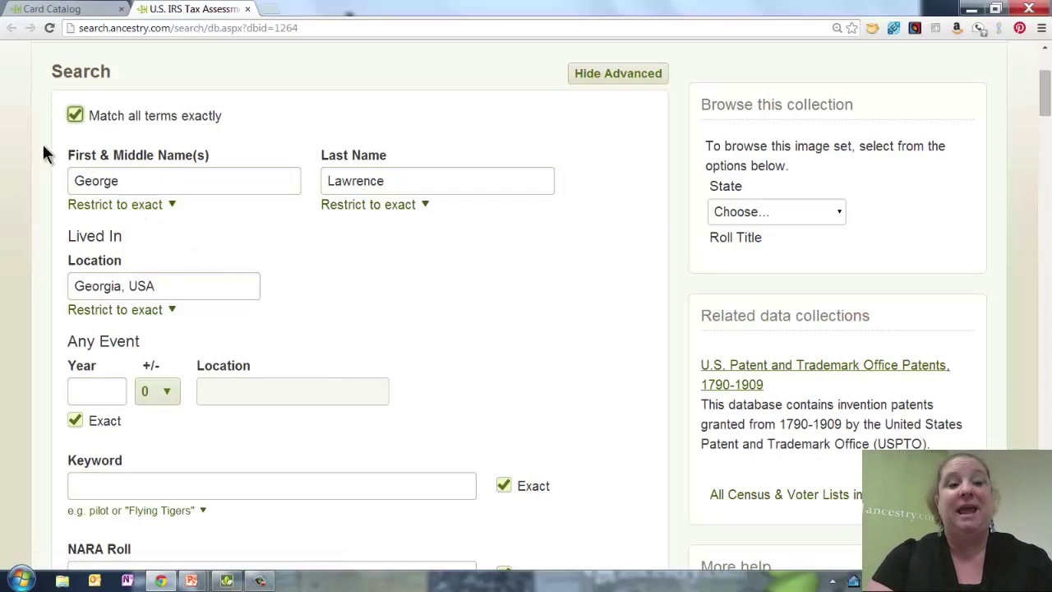
- Restrict the first name to exact matches plus phonetic matches, similar meanings or spellings, and records with only initials
click(115, 205)
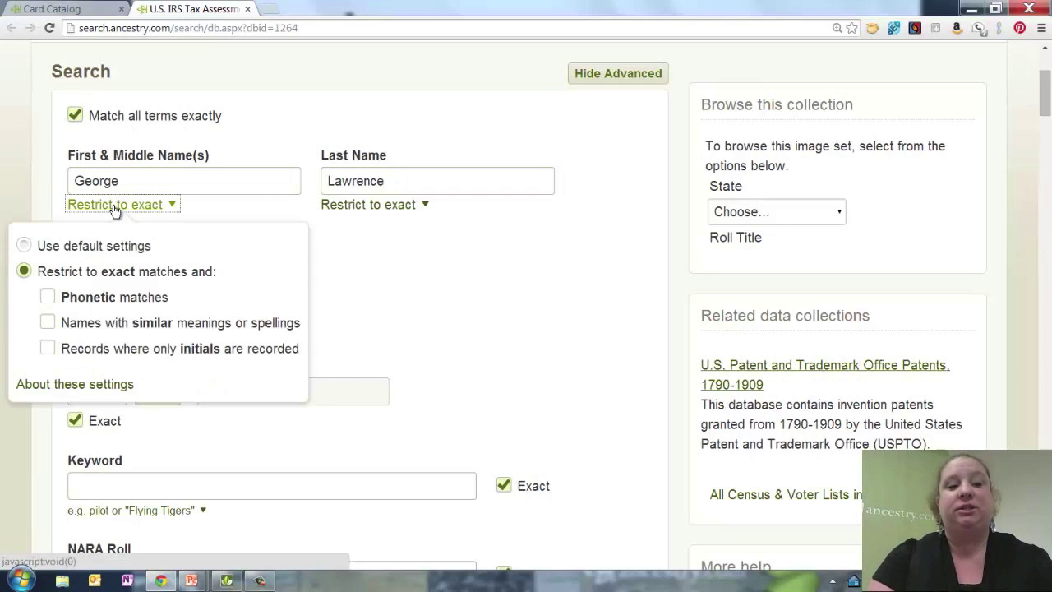
click(47, 301)
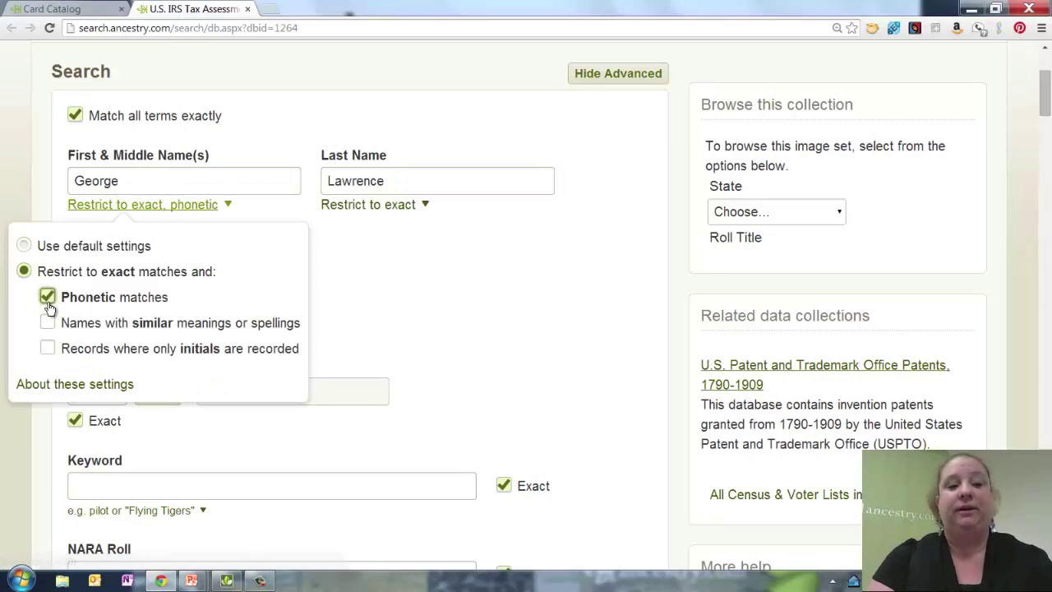
click(47, 321)
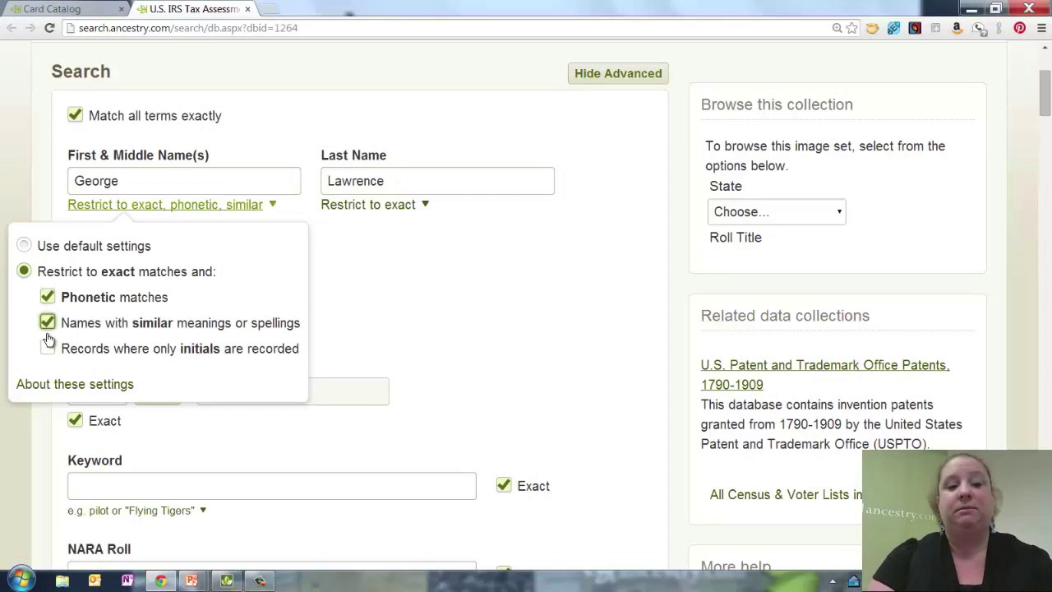
click(48, 350)
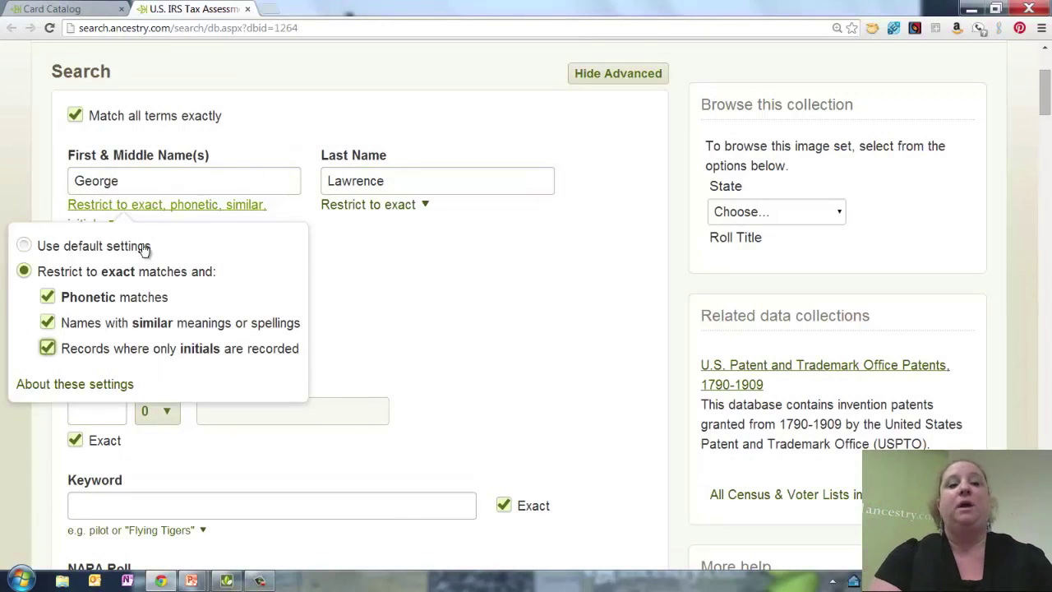
click(159, 184)
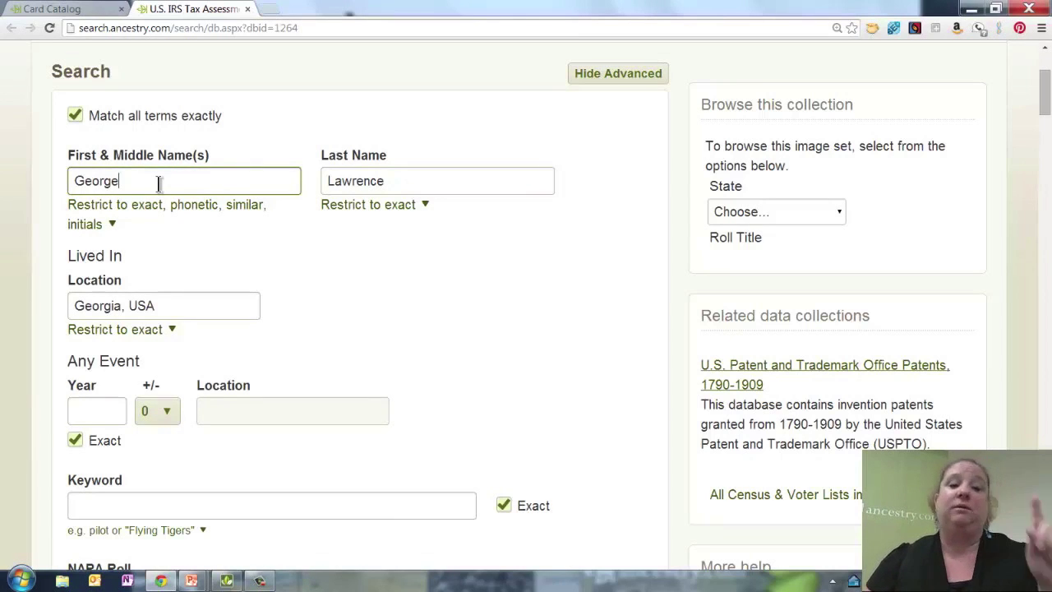
- Switch the first name's initials-only option off and back on, and run the search of the tax lists
click(117, 207)
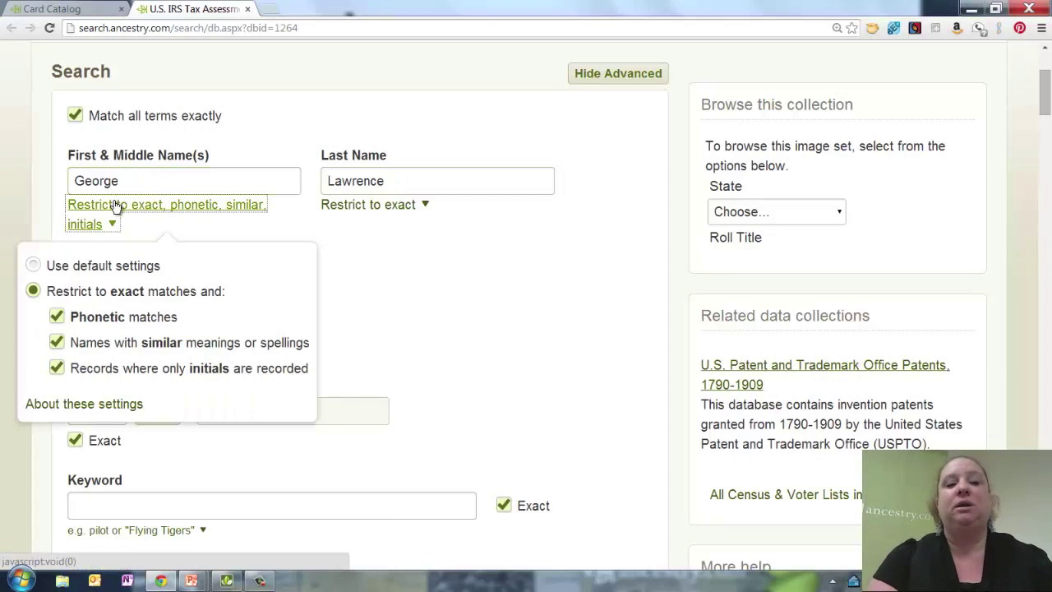
click(56, 370)
click(56, 369)
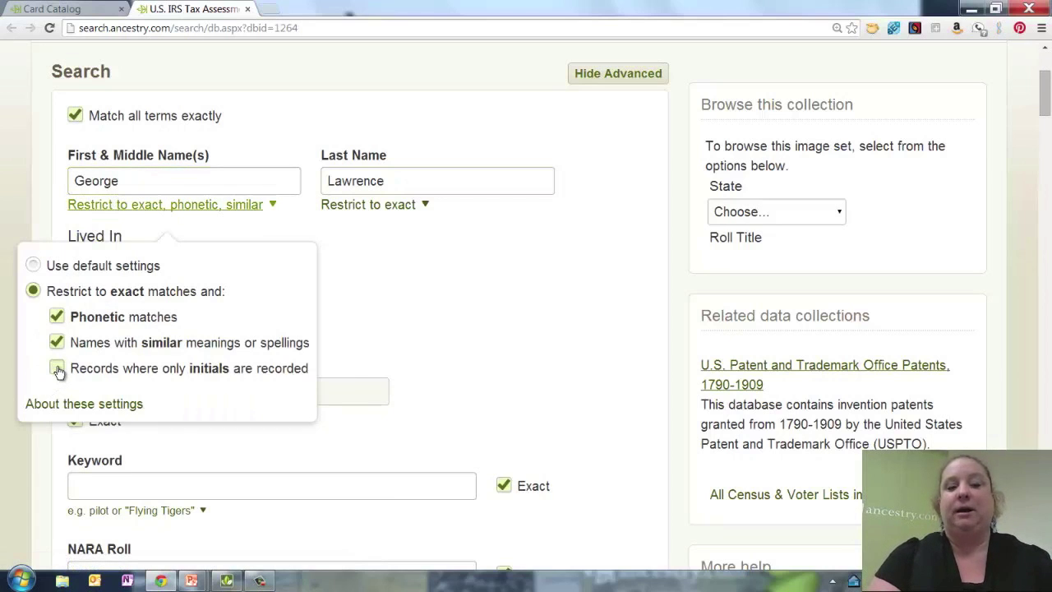
click(198, 180)
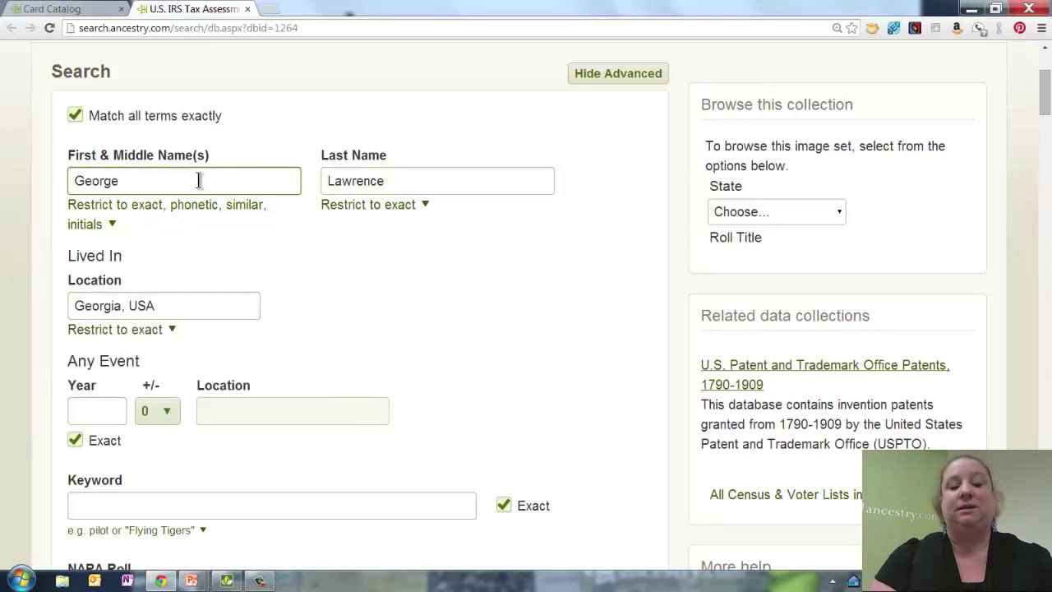
key(Return)
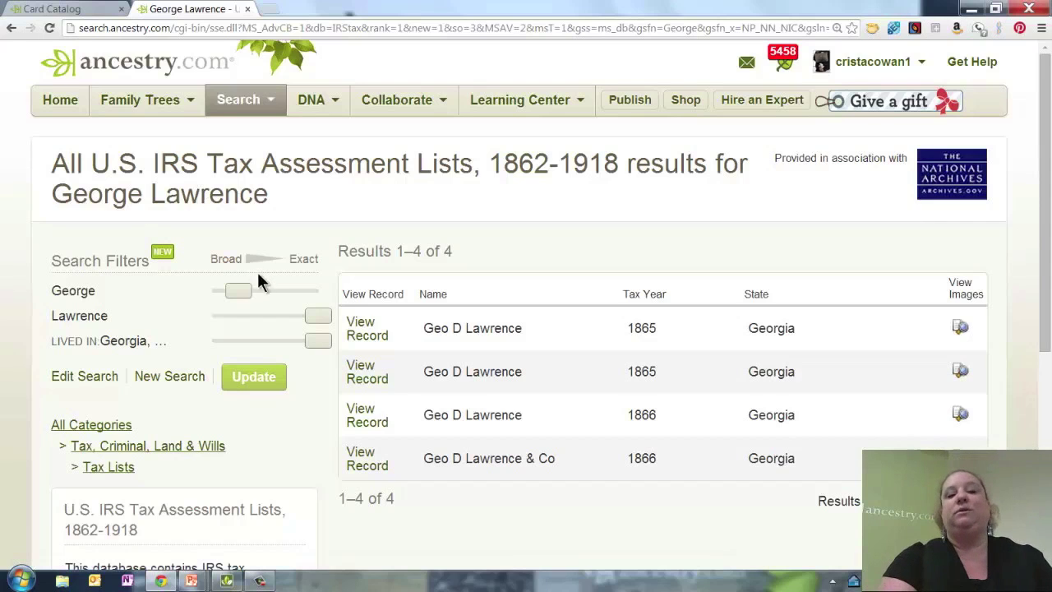
- Move the first-name search filter one level closer to exact and update the results
mouse_move(234, 292)
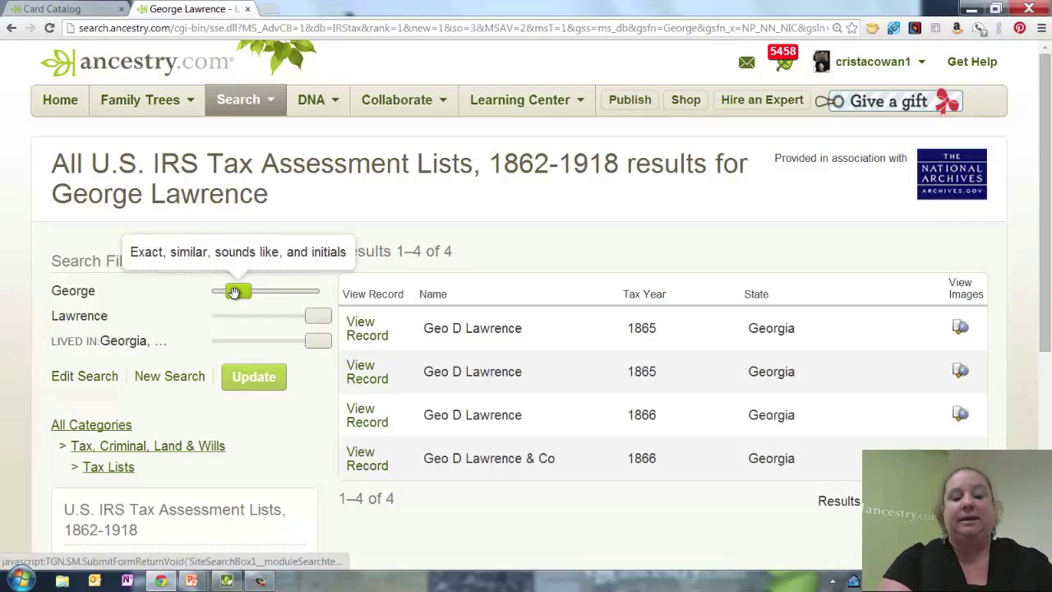
drag(235, 292, 259, 293)
click(256, 383)
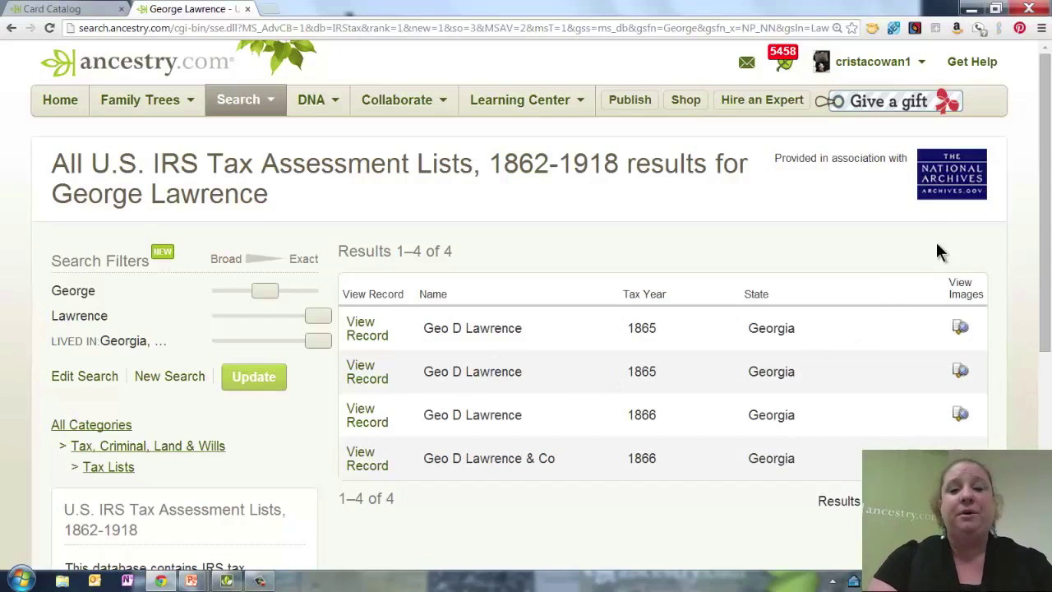
- Open the first 1865 Georgia record and examine its original tax list image, including the form header and column headings
drag(1046, 182, 1047, 218)
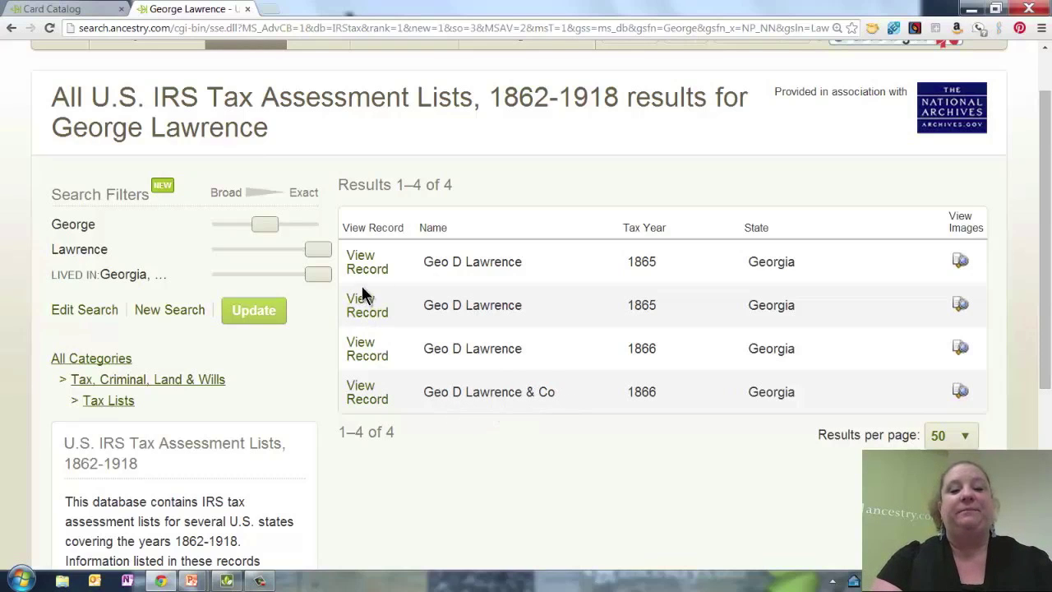
click(365, 259)
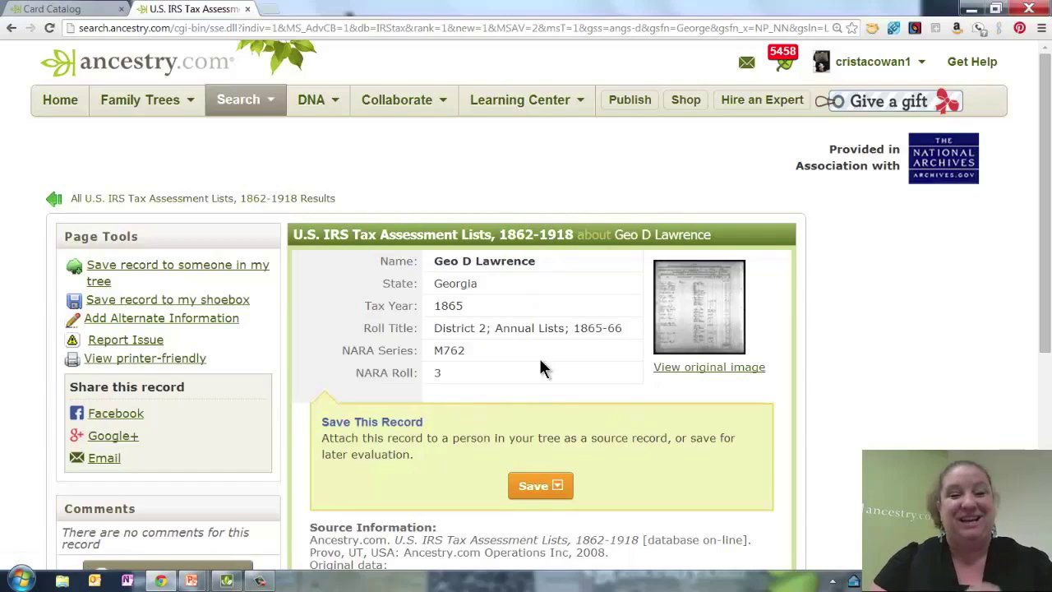
click(701, 303)
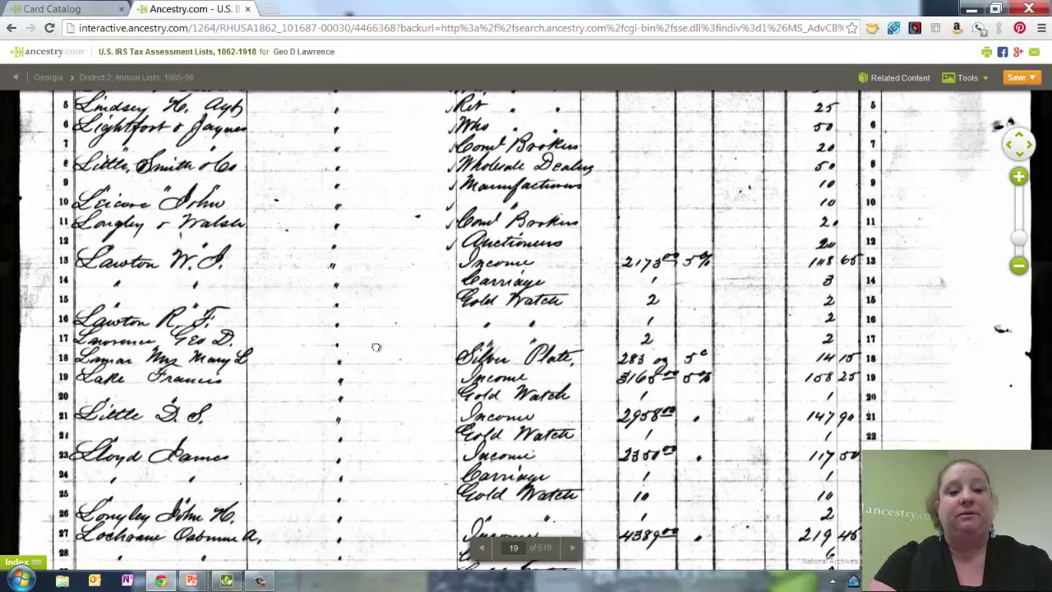
scroll(376, 347, up, 3)
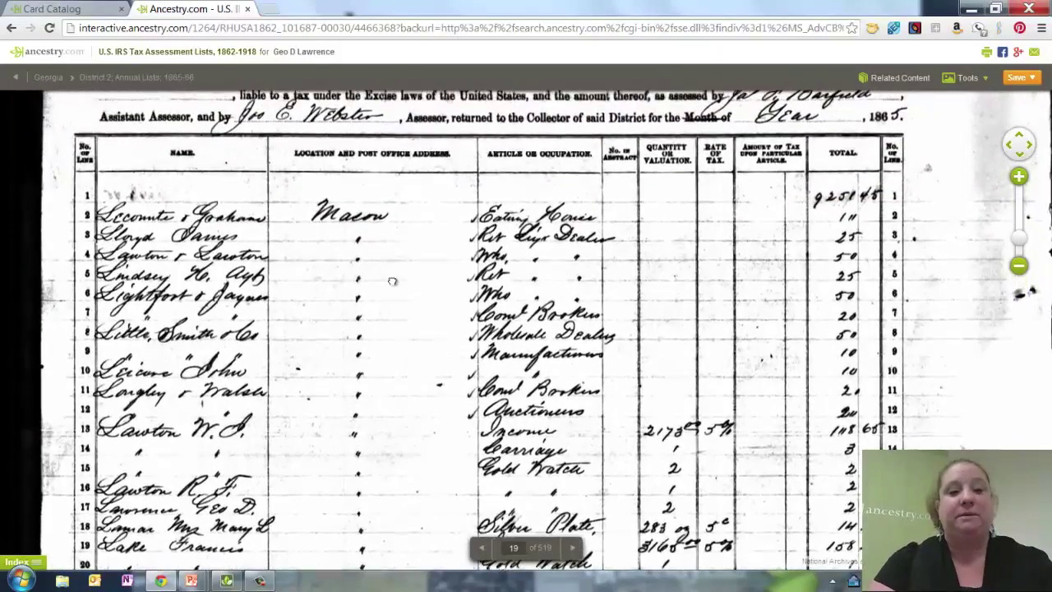
scroll(392, 281, up, 1)
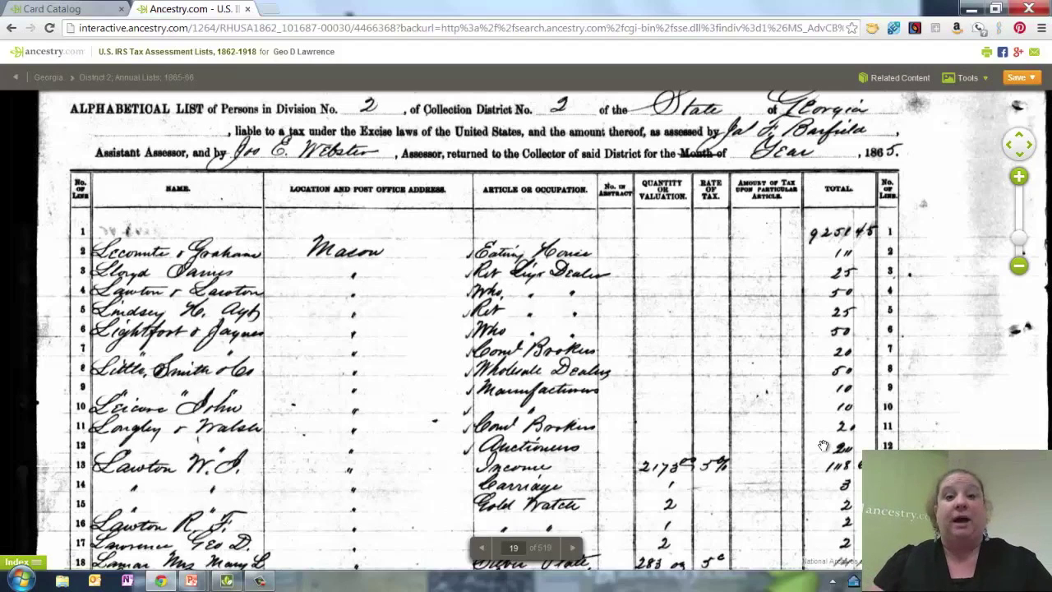
- Go back from the tax list image through the record page to the search results
click(11, 30)
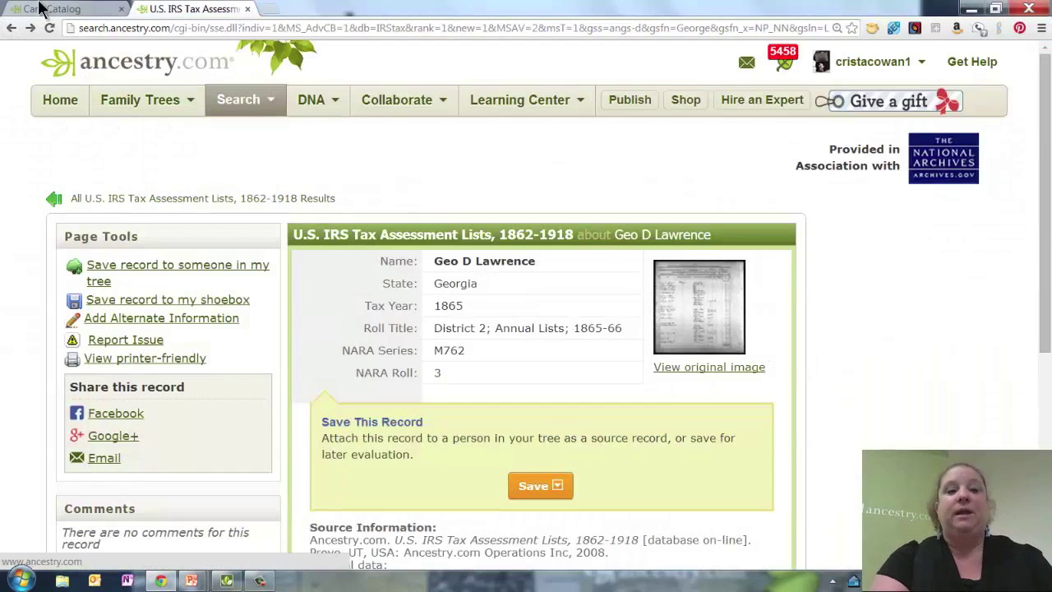
click(10, 30)
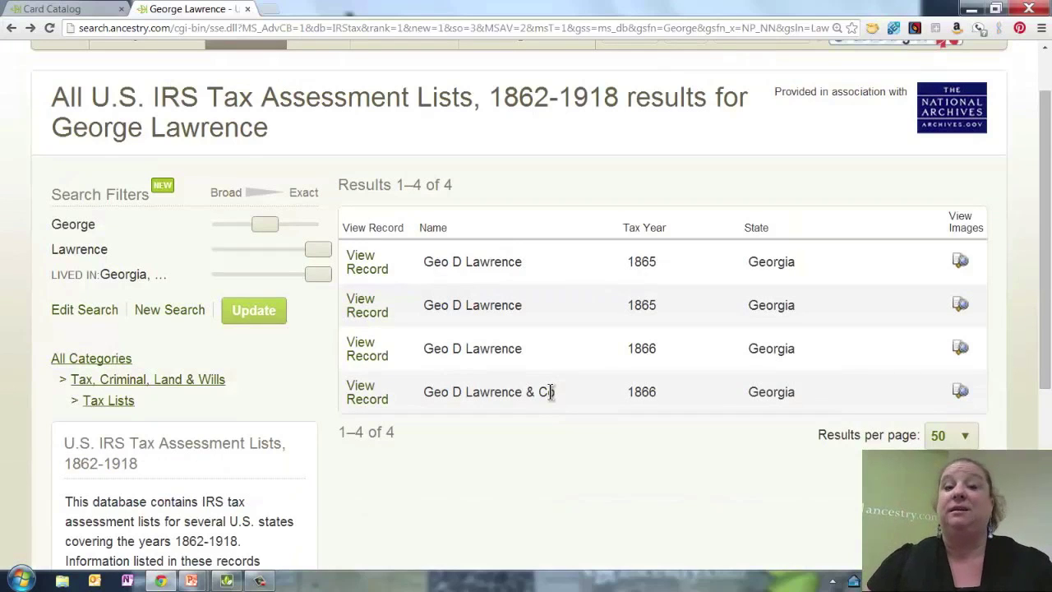
- Close the IRS tax list results and search the catalog's Virginia Tax Records collection for the ancestor's last name
click(248, 9)
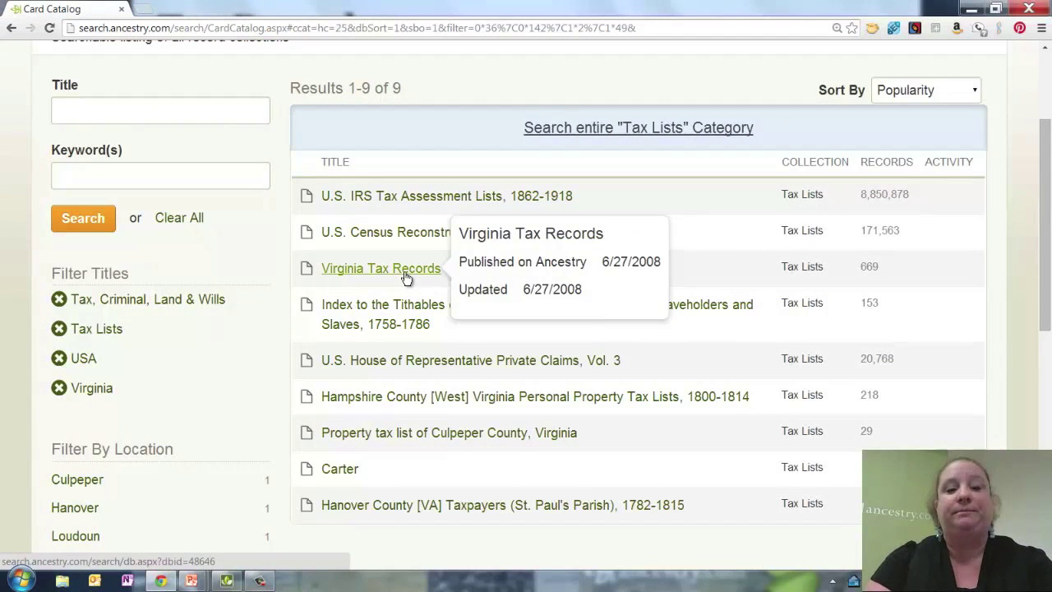
click(405, 269)
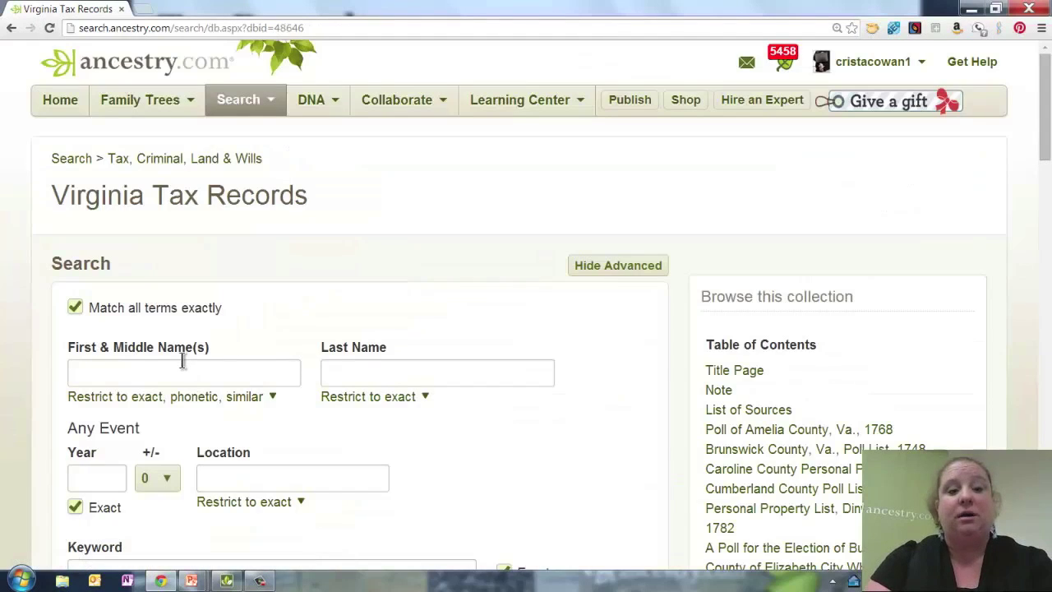
key(Tab)
text(Lawrence)
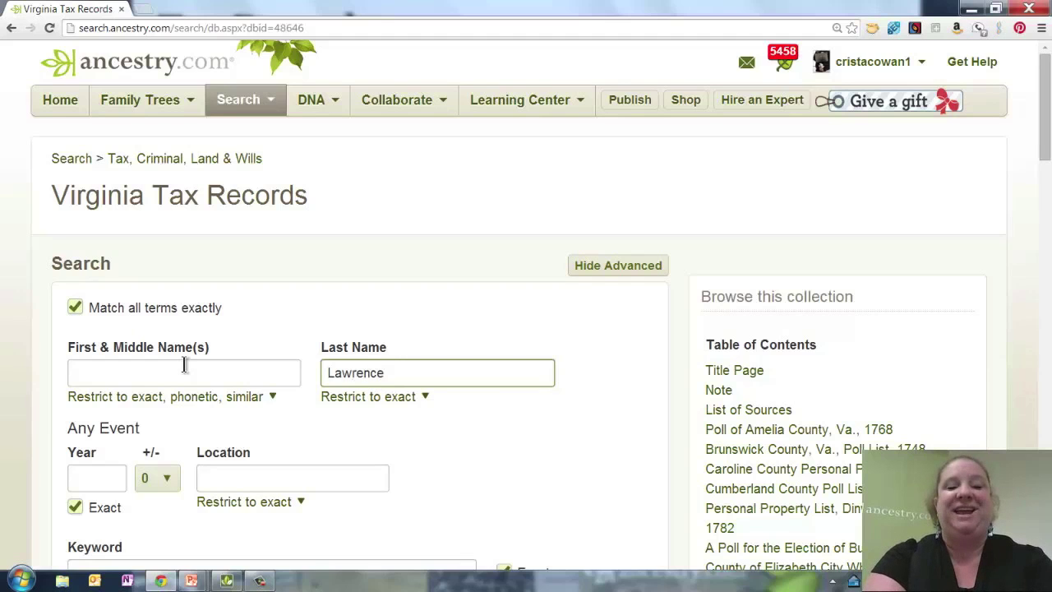
key(Return)
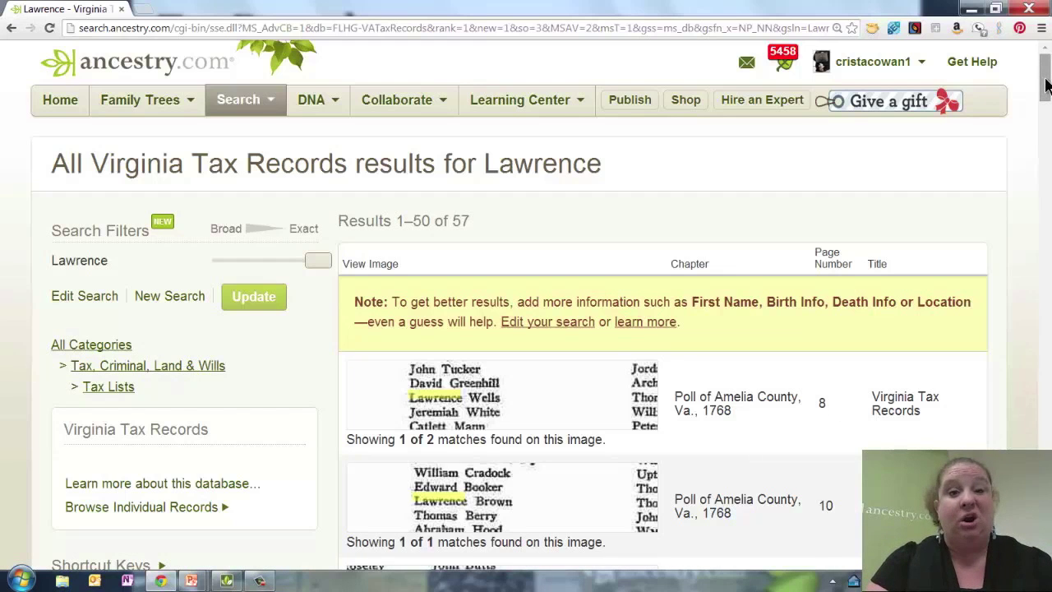
- Open the page 17 result from the Brunswick County, Va., Poll List, 1748 and examine its introduction, name columns and highlighted match
drag(1046, 84, 1048, 99)
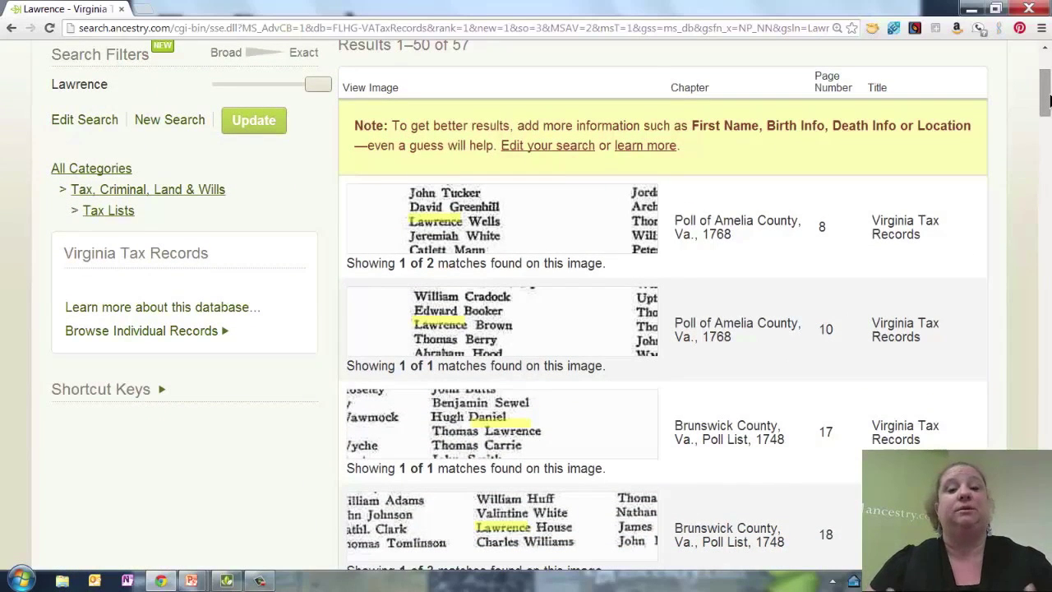
drag(1048, 98, 1048, 109)
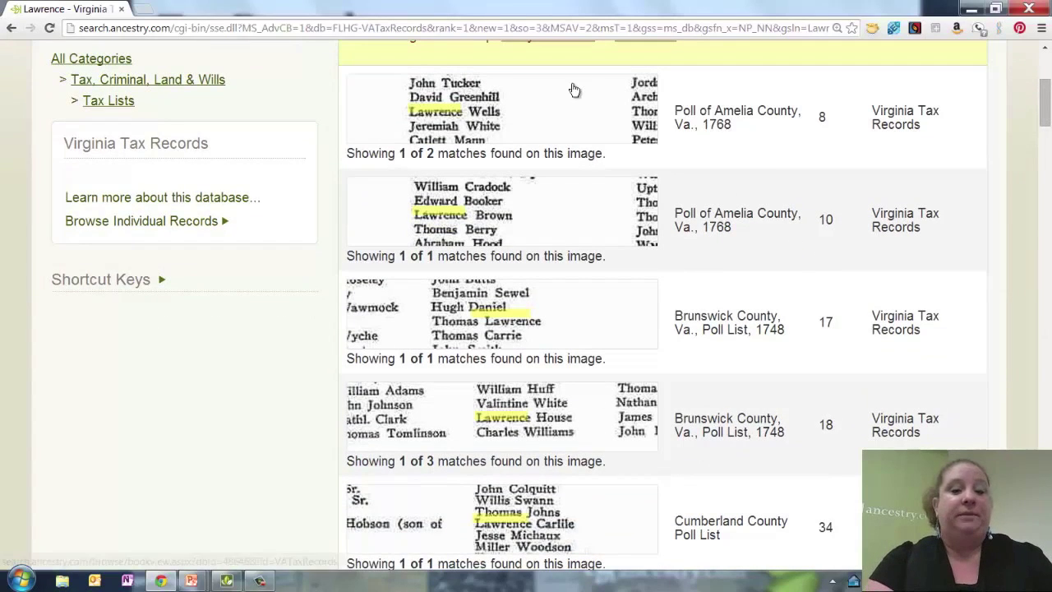
click(472, 307)
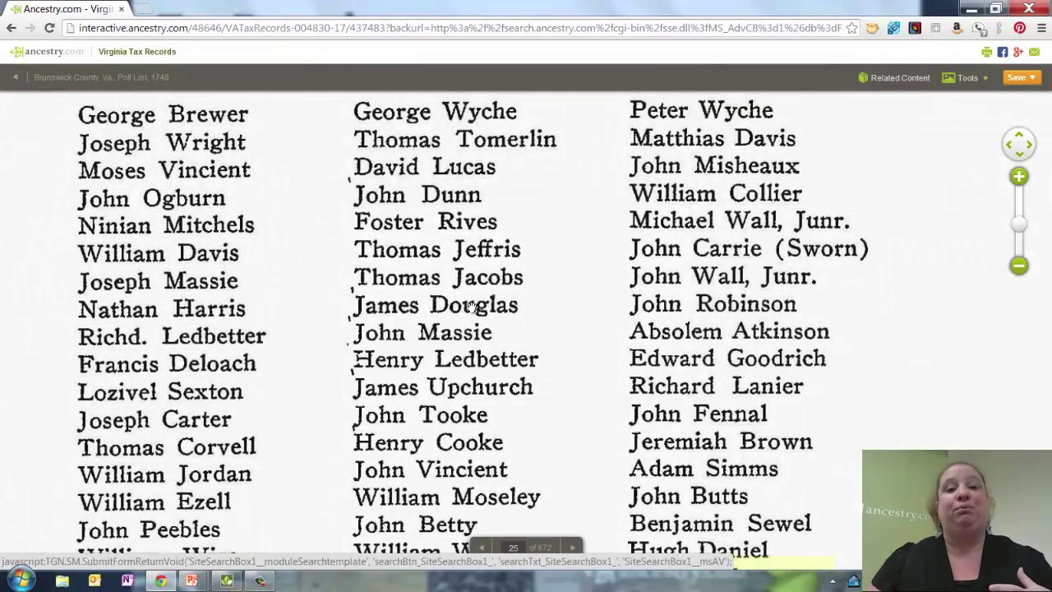
click(1018, 268)
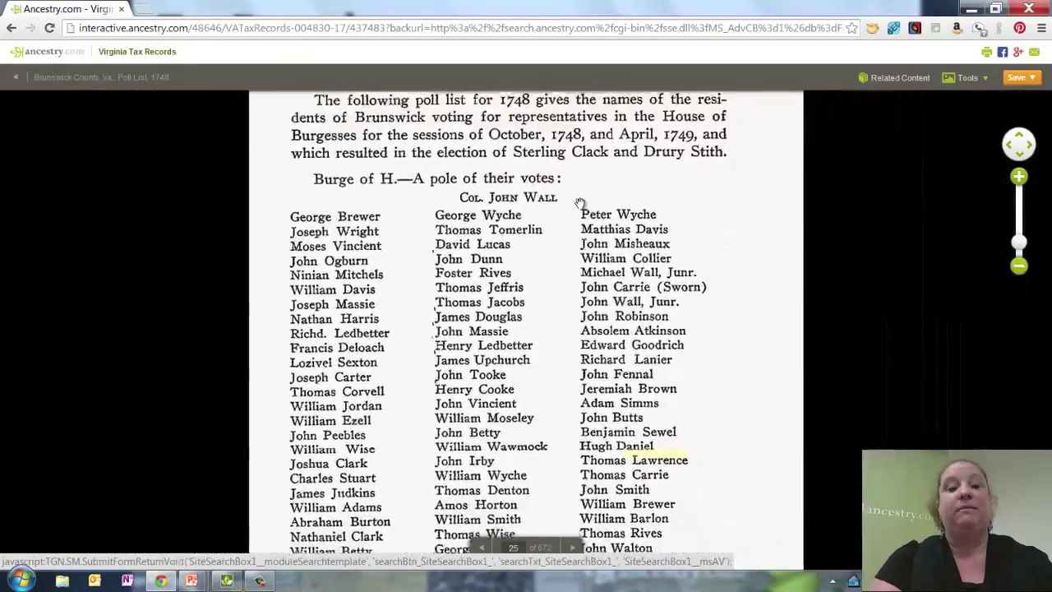
drag(580, 203, 575, 294)
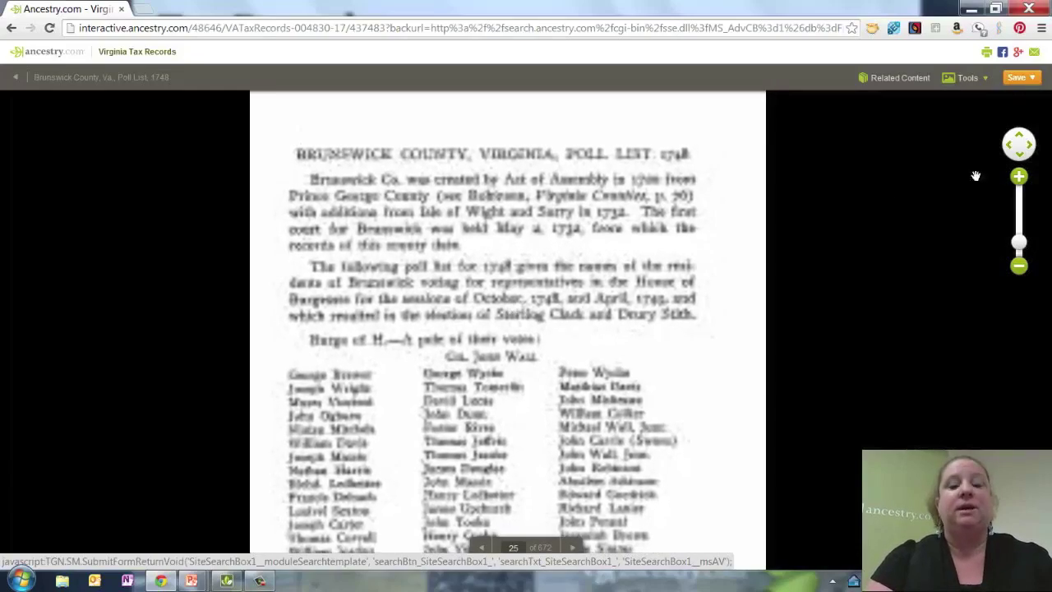
click(1019, 178)
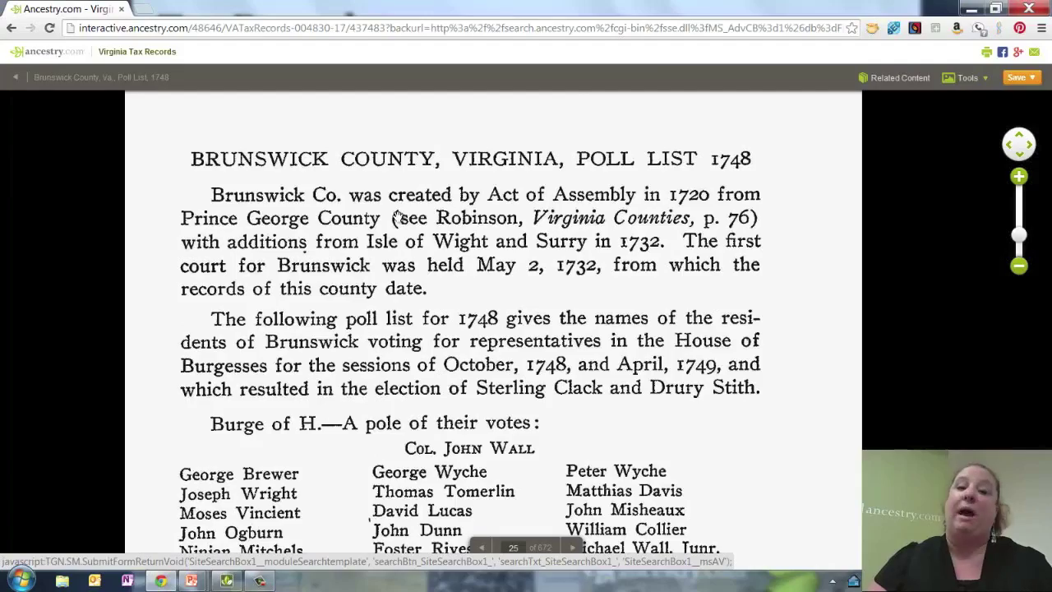
drag(441, 454, 461, 418)
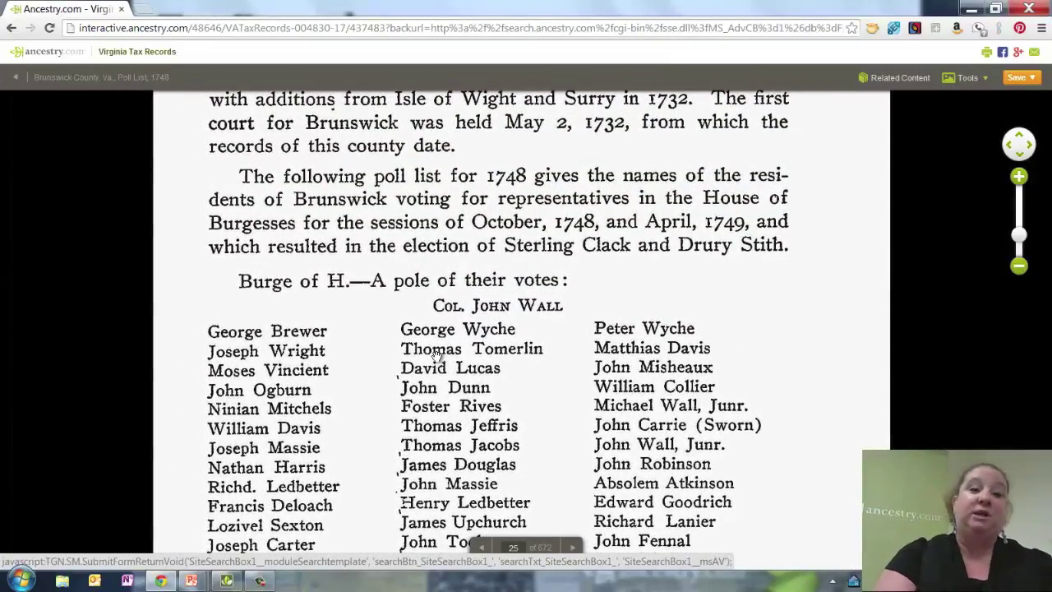
drag(398, 146, 415, 233)
- Switch to the tax records slideshow and reveal the points on searching by surname and location and tracking people in spreadsheets
key(alt+Tab)
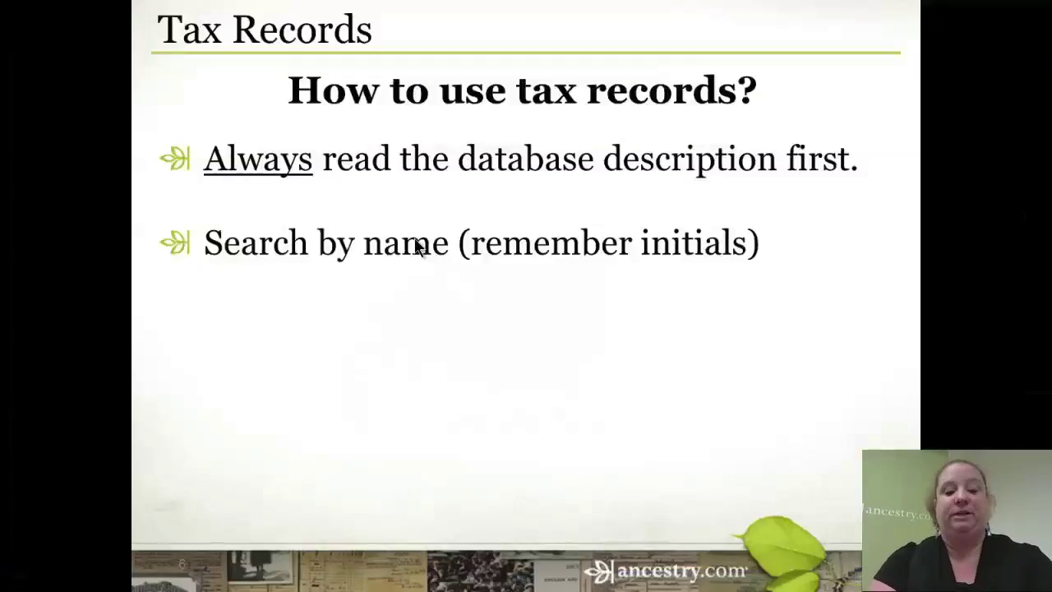
key(Right)
key(Right)
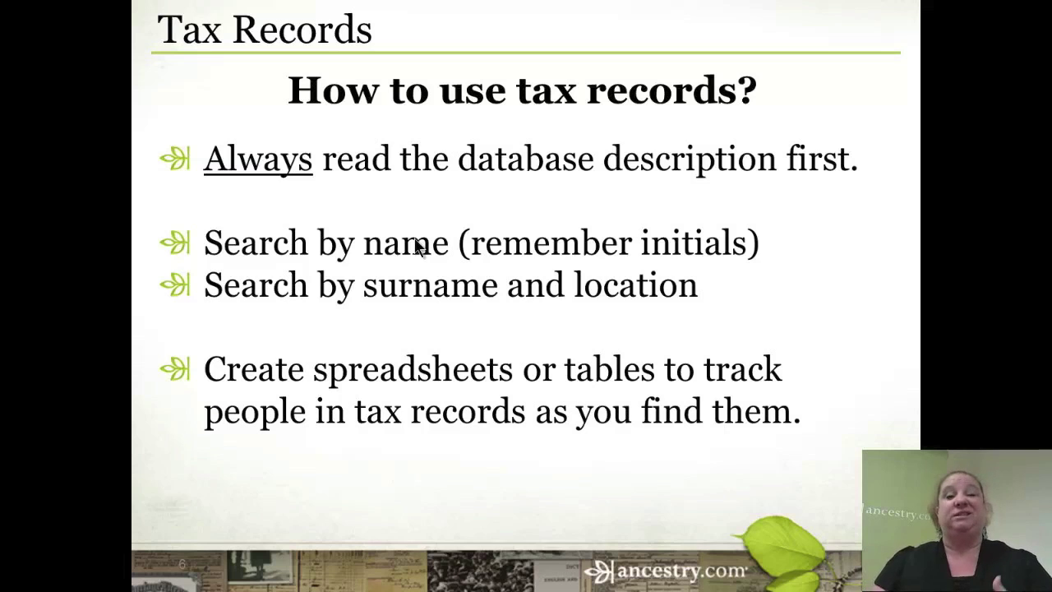
- Return to the poll list image in the browser, jump to image 1 of the book and page forward to the Note on image 3
key(alt+Tab)
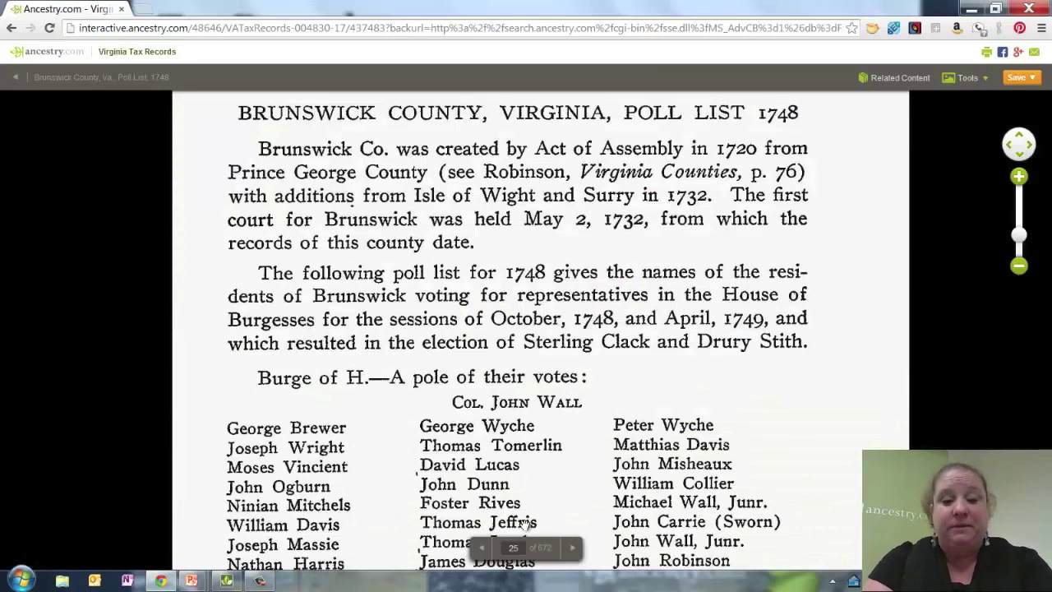
click(516, 548)
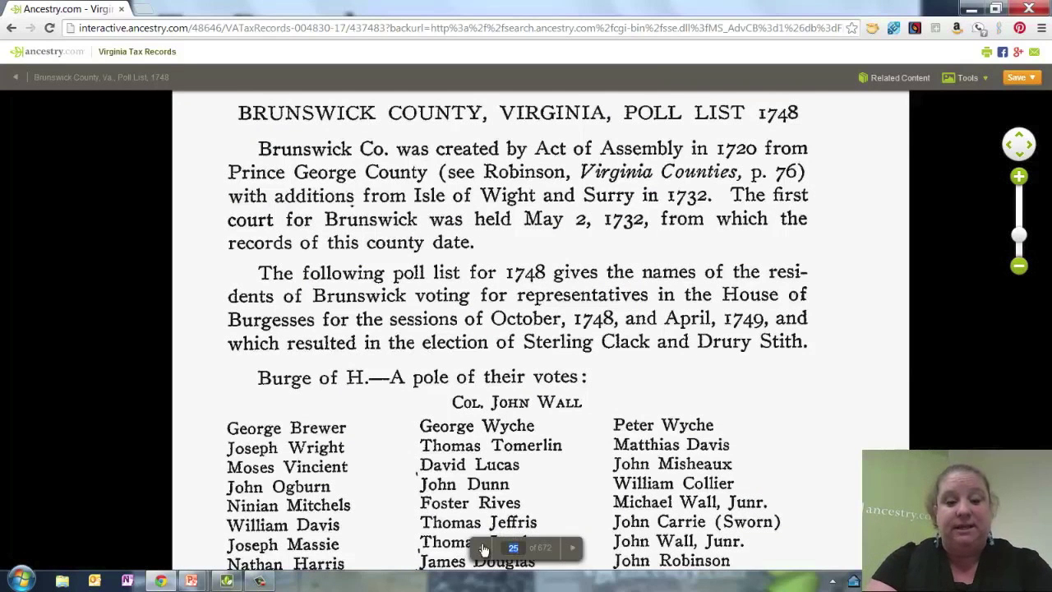
text(1)
click(565, 551)
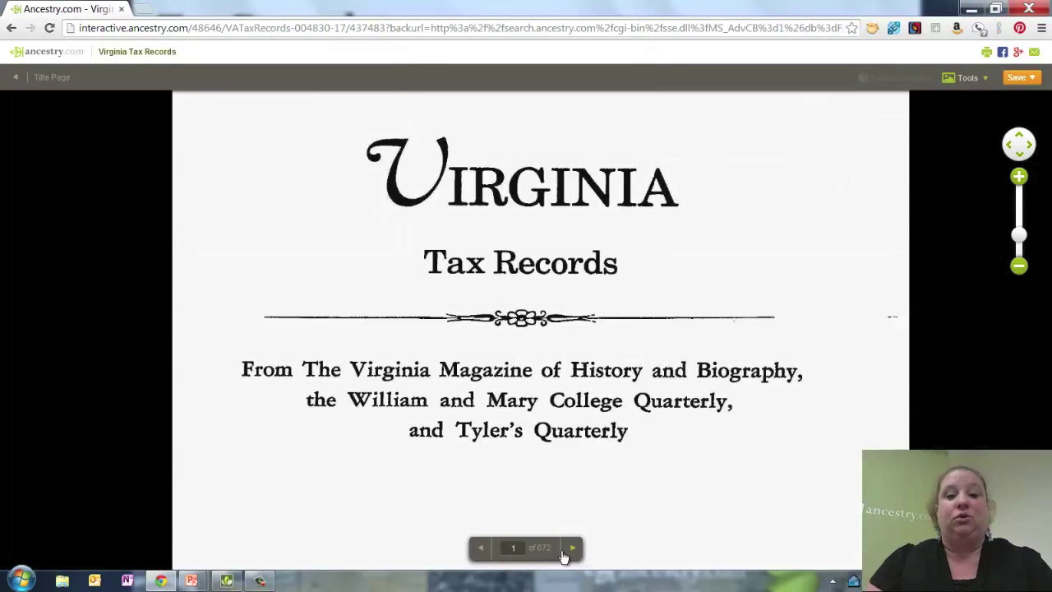
click(570, 549)
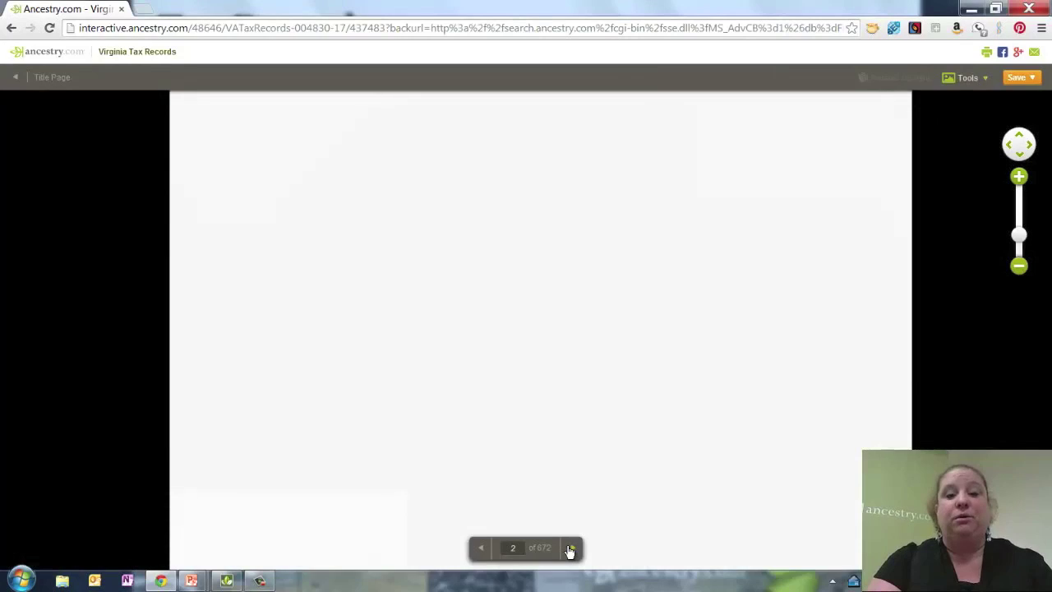
click(570, 548)
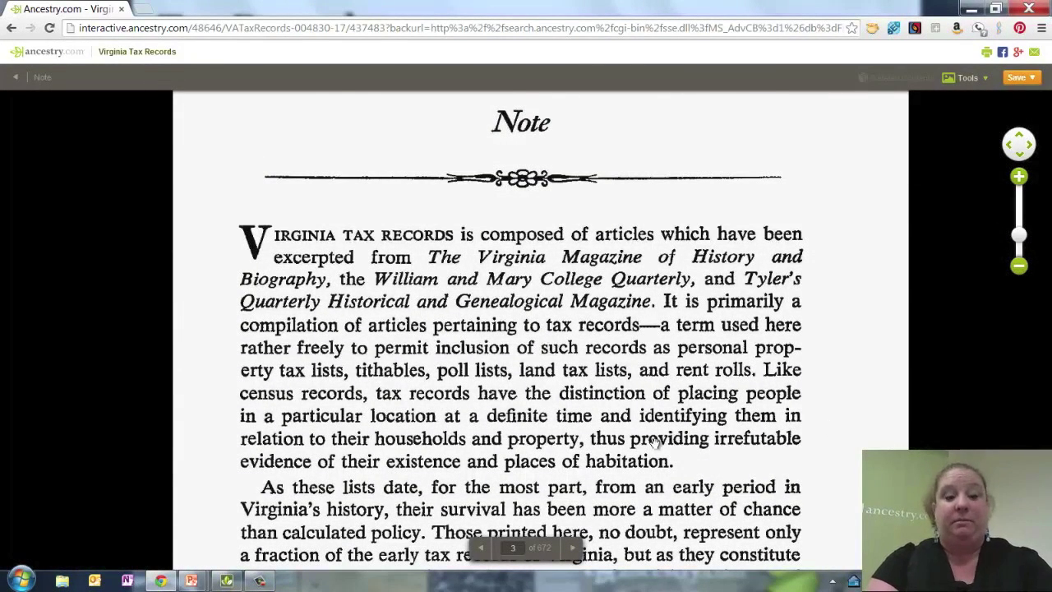
- Glance at the slideshow again, return to the book's title page at image 1 and page through to the Note once more
key(alt+Tab)
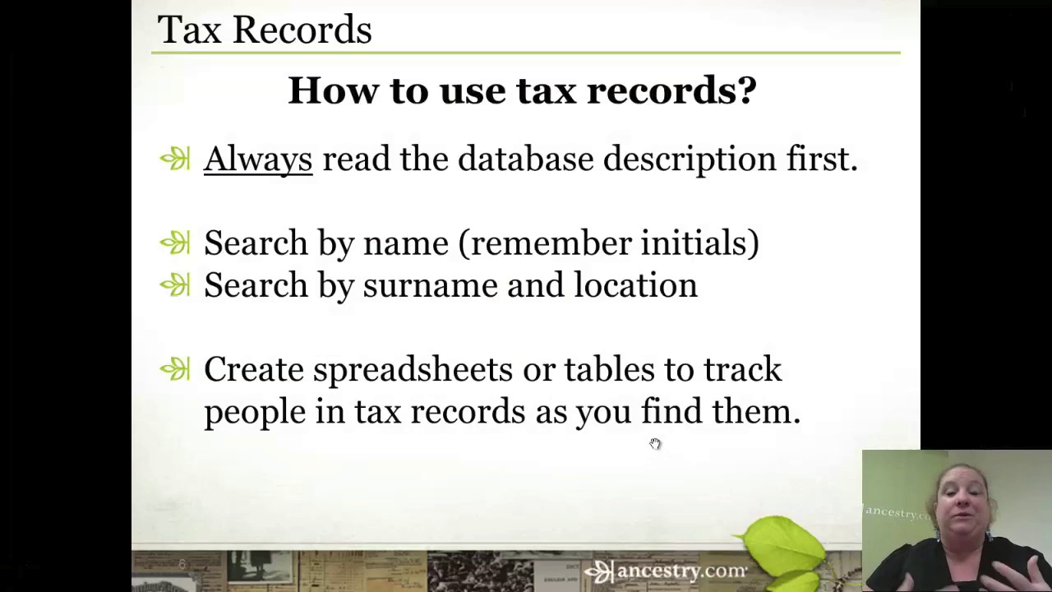
key(alt+Tab)
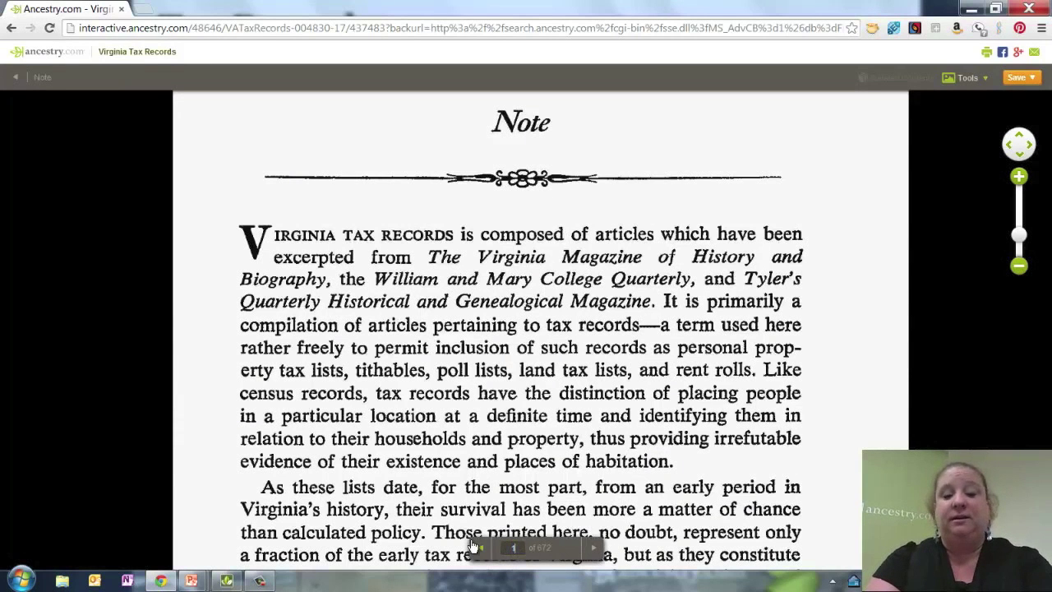
click(566, 554)
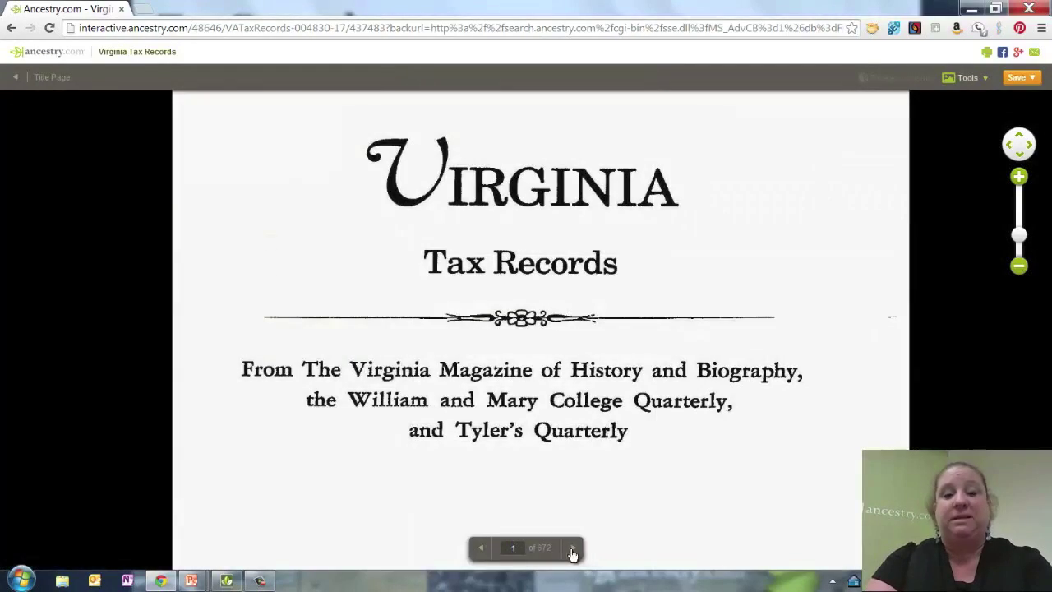
click(575, 552)
click(575, 552)
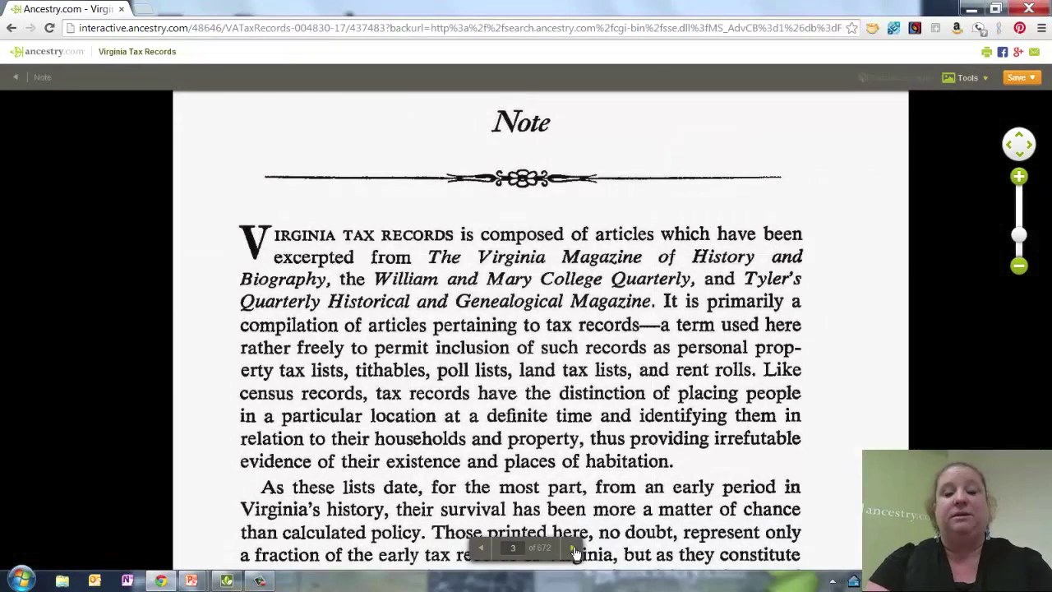